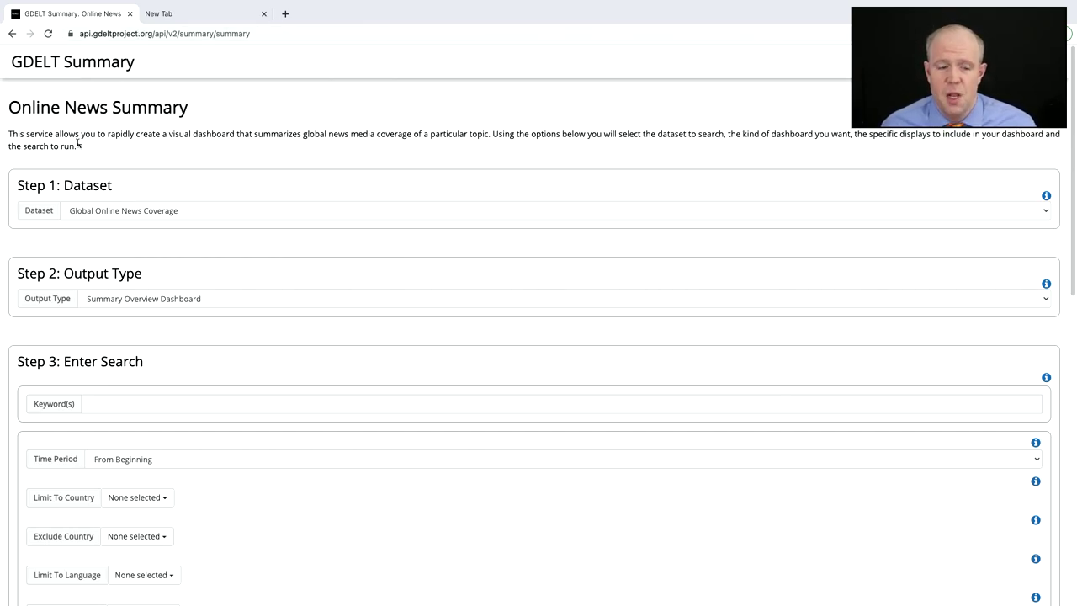
Switch the dataset to Television News (Internet Archive) and focus the Keyword(s) box.
drag(9, 107, 127, 114)
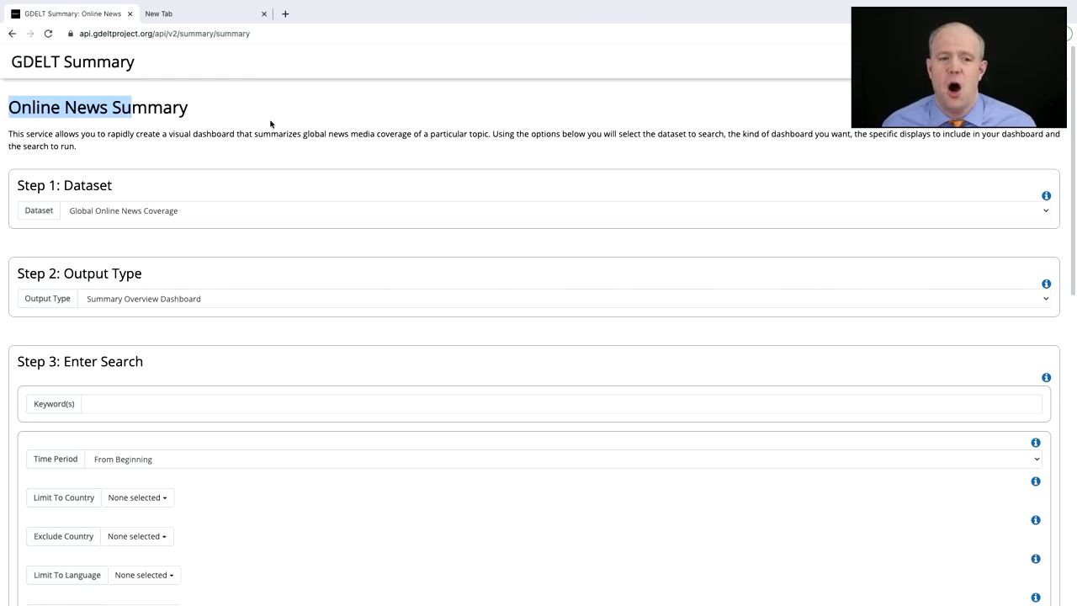
click(93, 212)
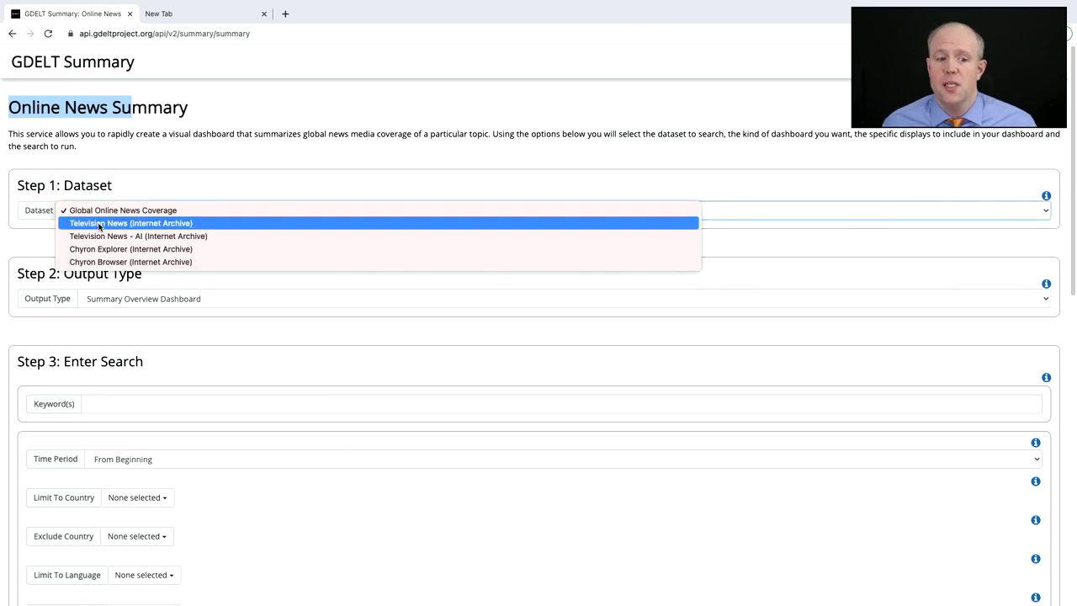
click(137, 224)
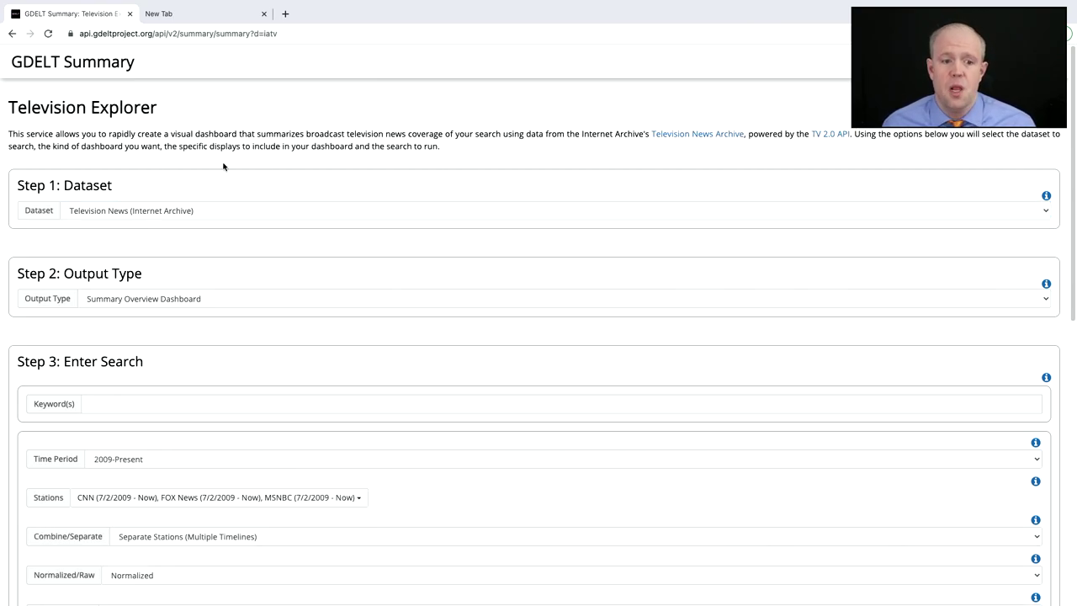
click(114, 410)
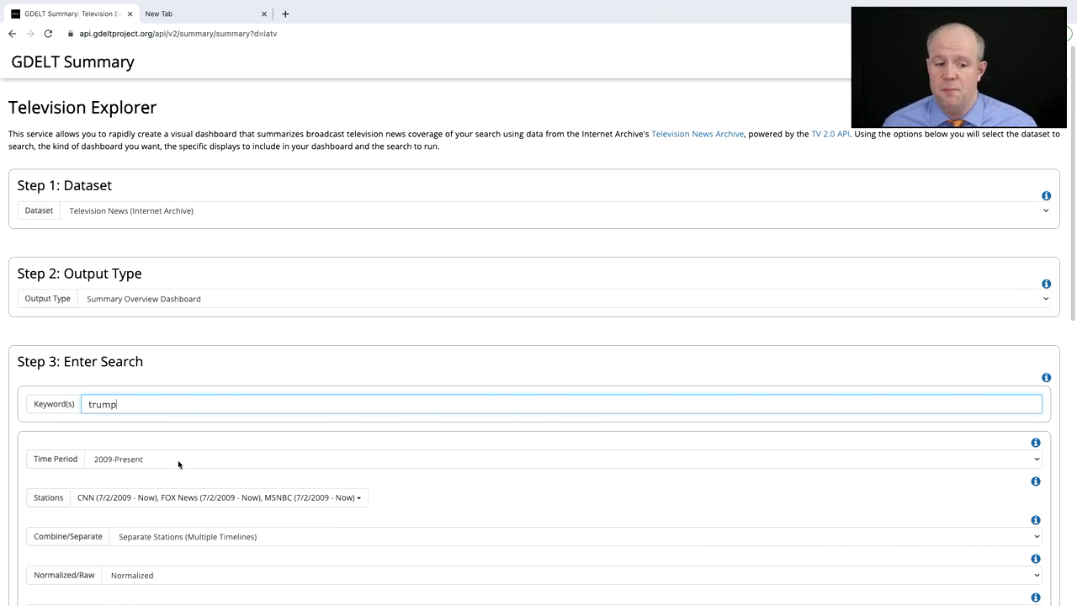
Create the summary dashboard for 'trump' on CNN, FOX News and MSNBC.
scroll(155, 463, down, 3)
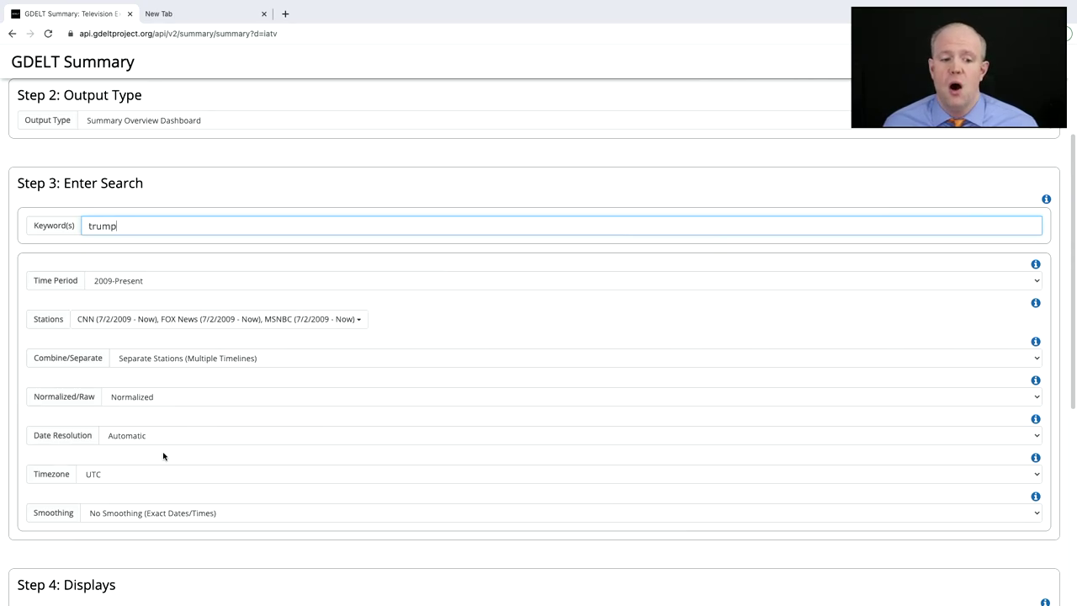
scroll(164, 455, down, 3)
scroll(164, 453, down, 2)
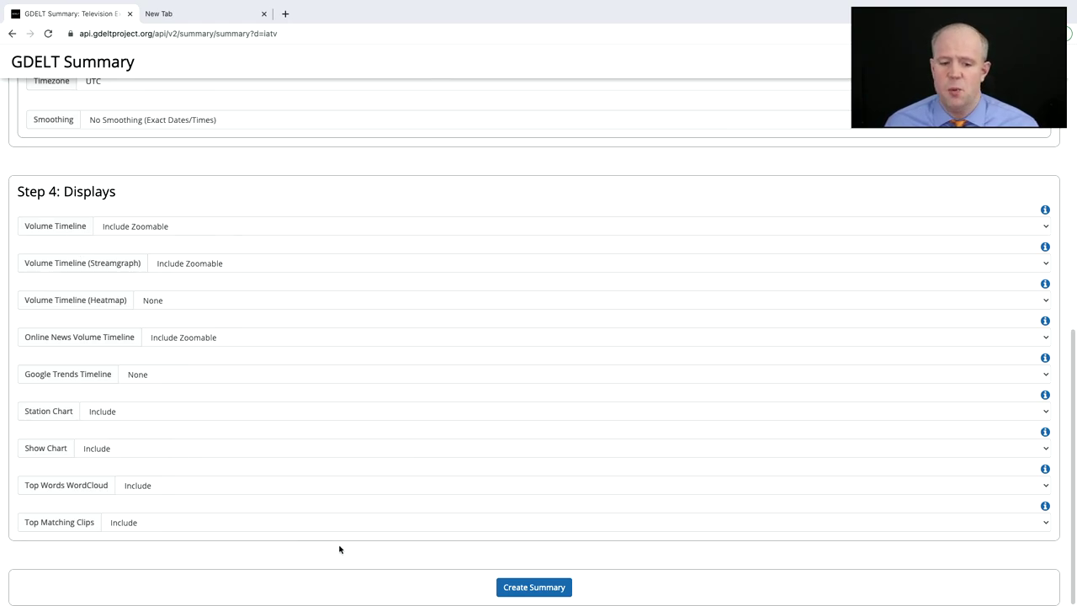
click(549, 587)
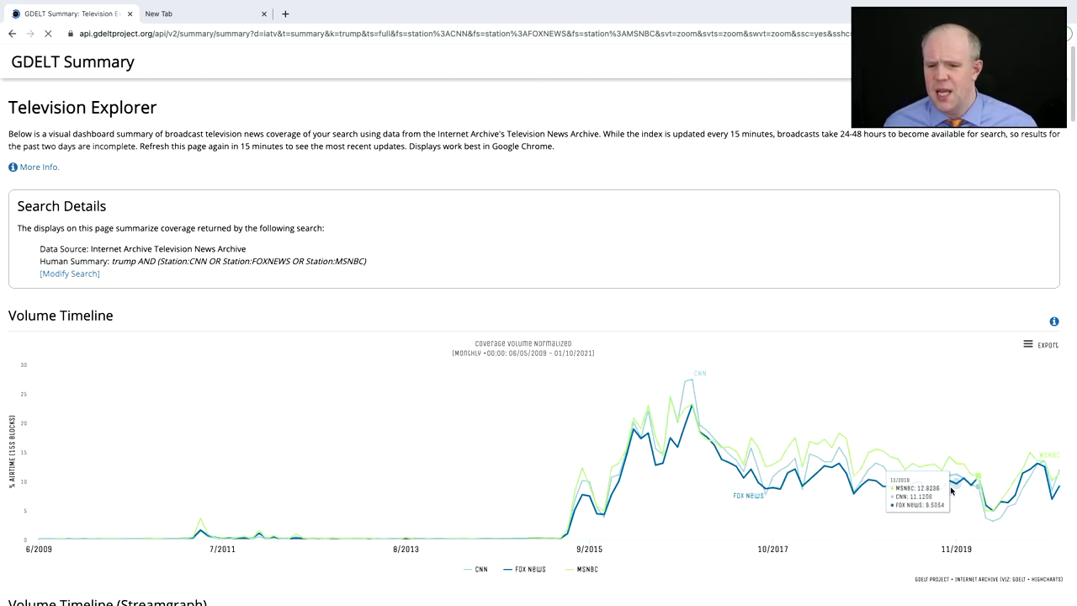
Zoom the Volume Timeline into October 2019 through October 2020.
drag(949, 505, 1040, 510)
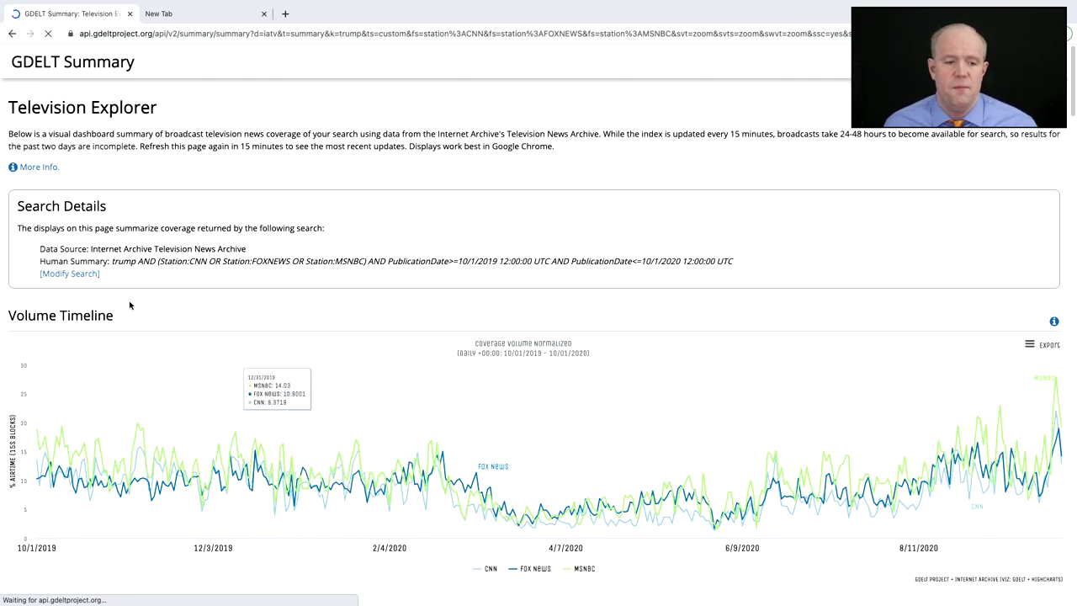
Return to the full-period trump summary and set Date Resolution to Daily.
click(11, 37)
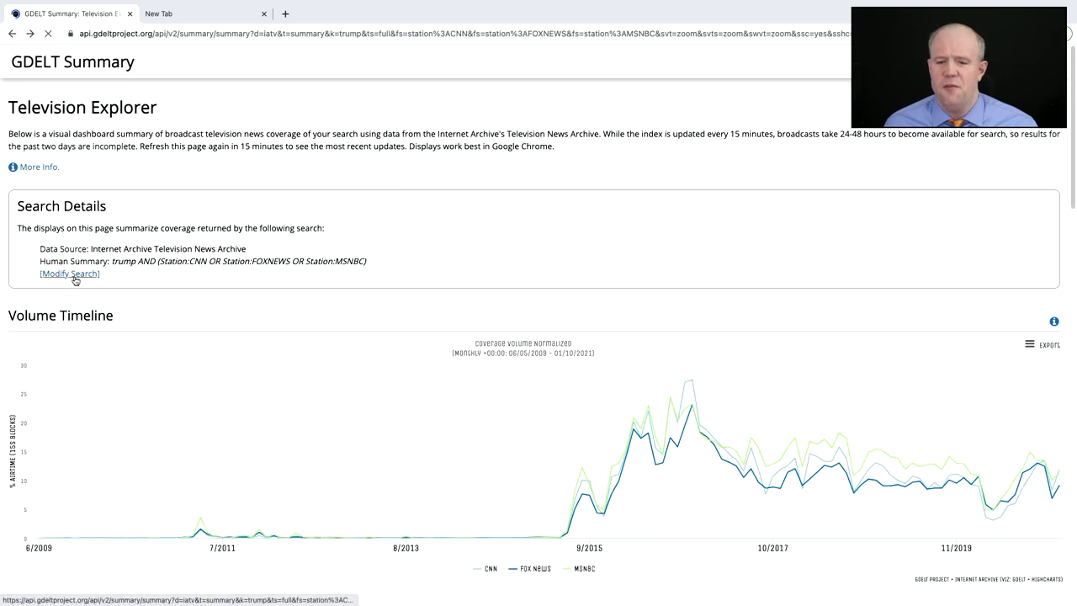
click(75, 276)
scroll(136, 442, down, 3)
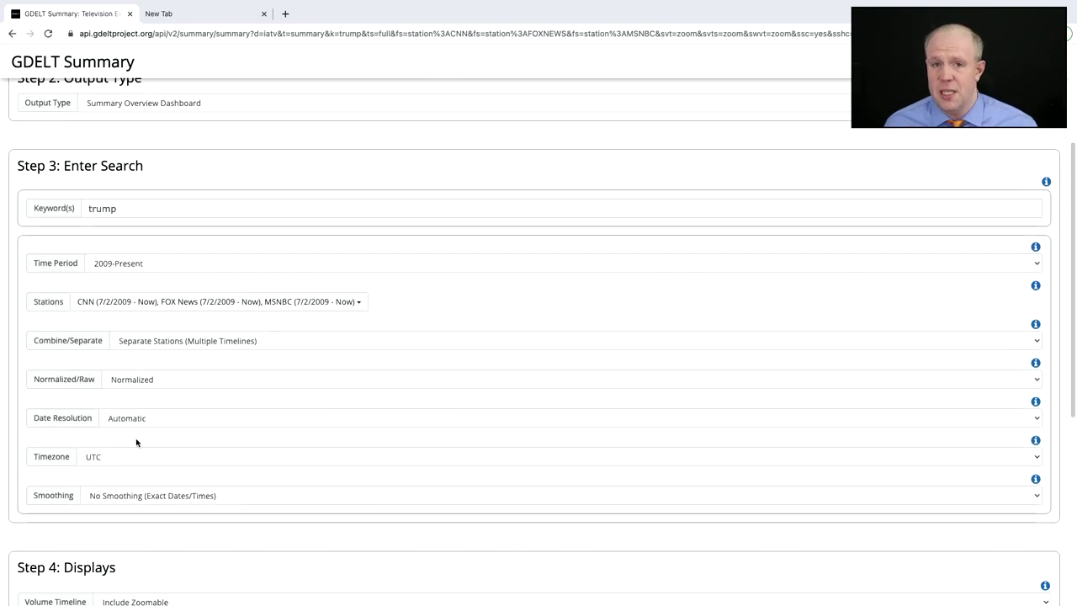
scroll(137, 444, down, 1)
click(128, 314)
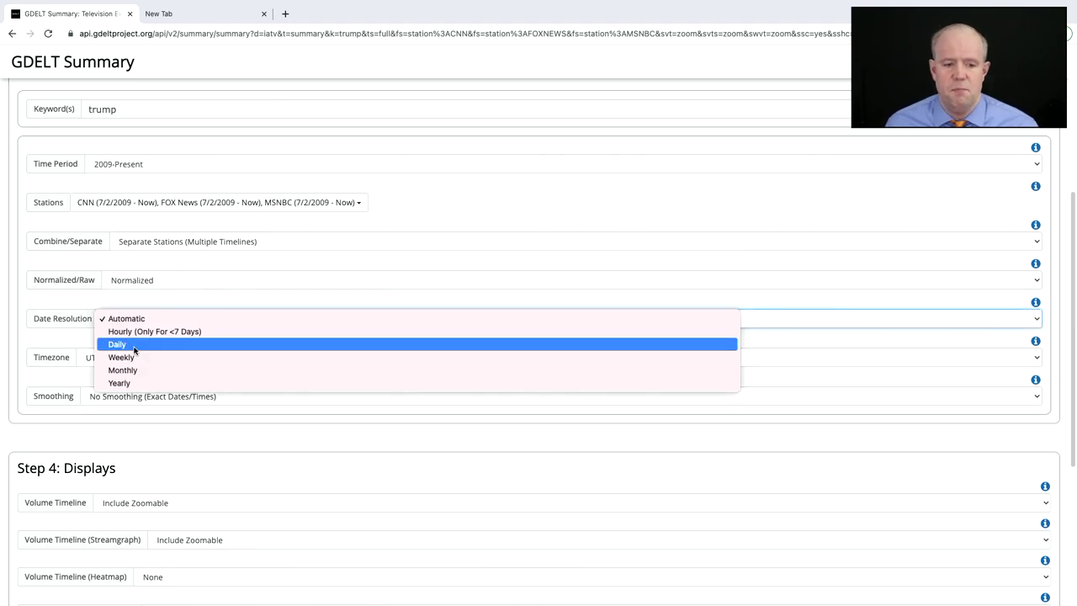
click(134, 347)
Set a custom date range starting 1/1/2020 and rerun the search.
click(111, 166)
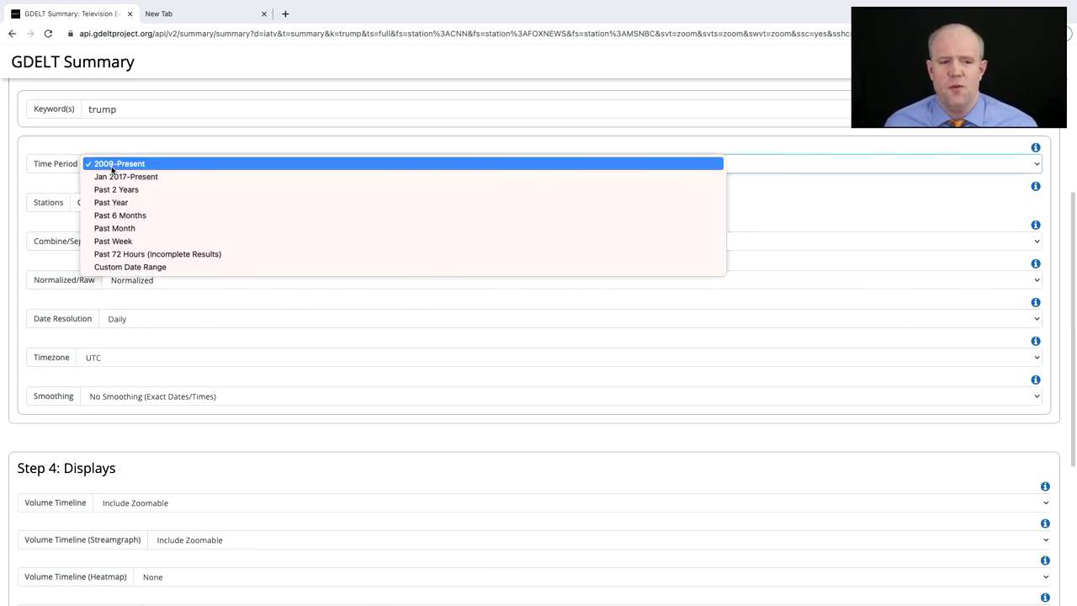
click(122, 267)
click(109, 193)
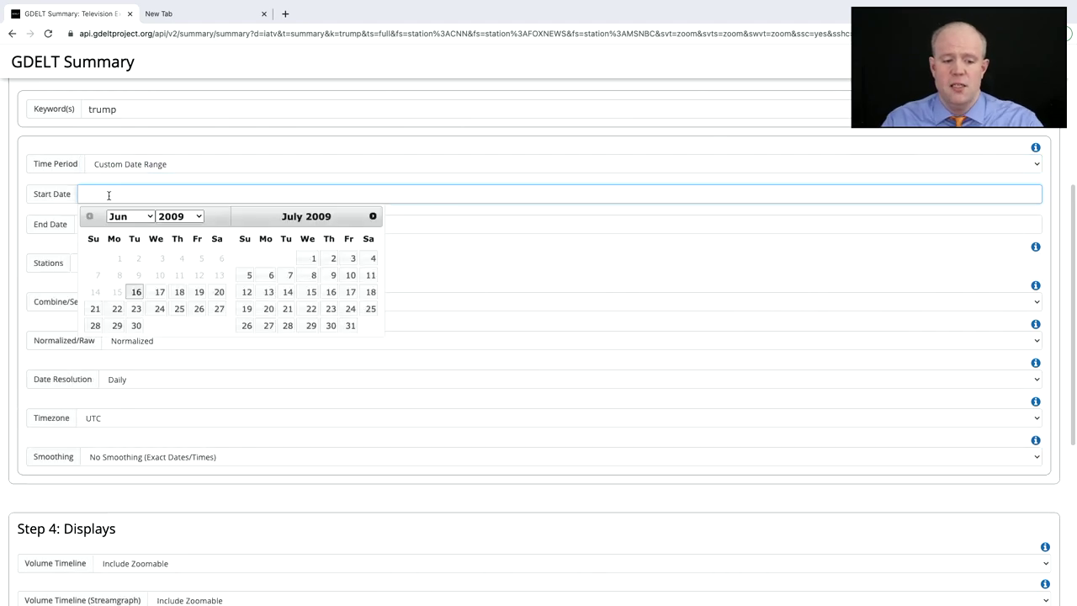
text(1/1/2020)
key(Return)
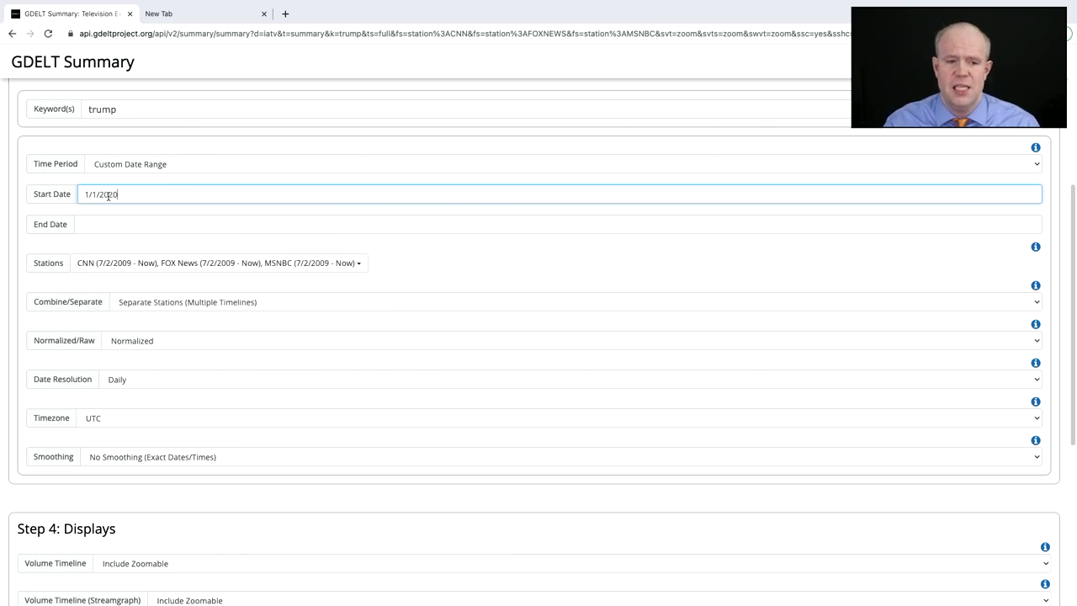
key(Return)
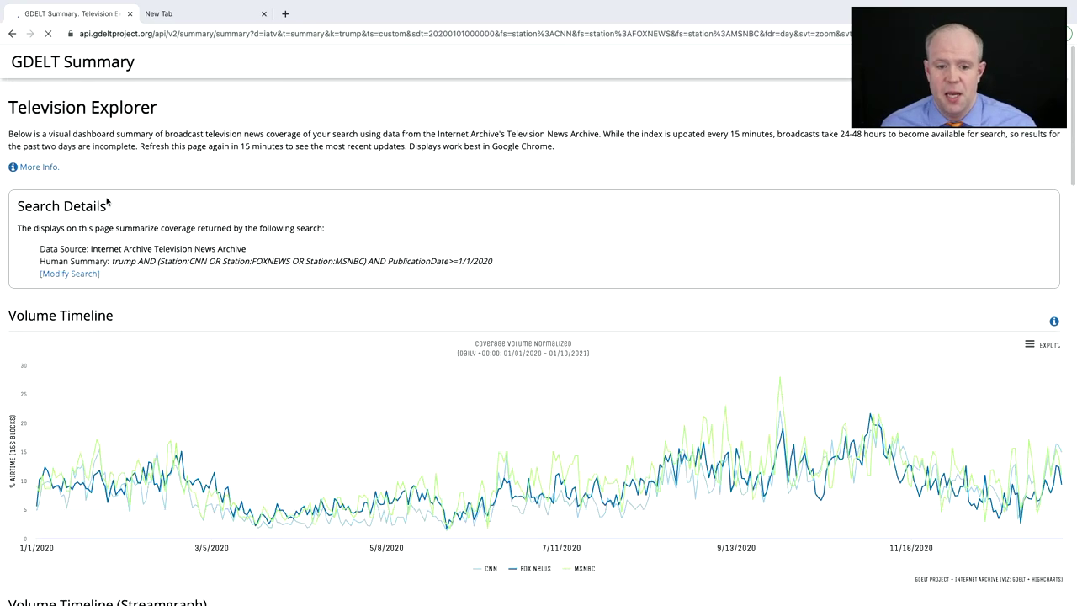
mouse_move(133, 478)
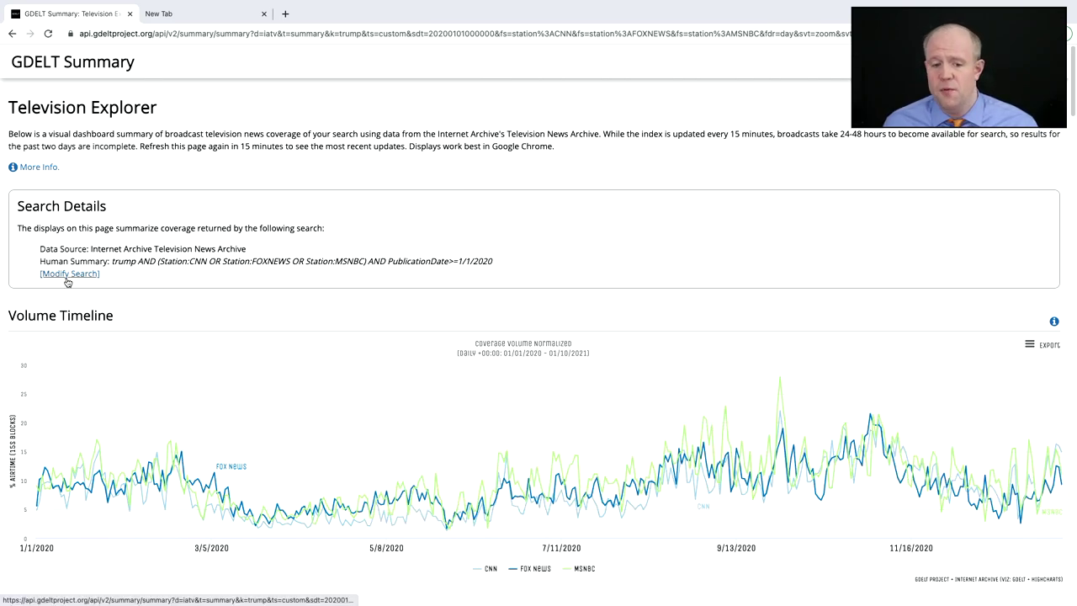
scroll(365, 329, down, 3)
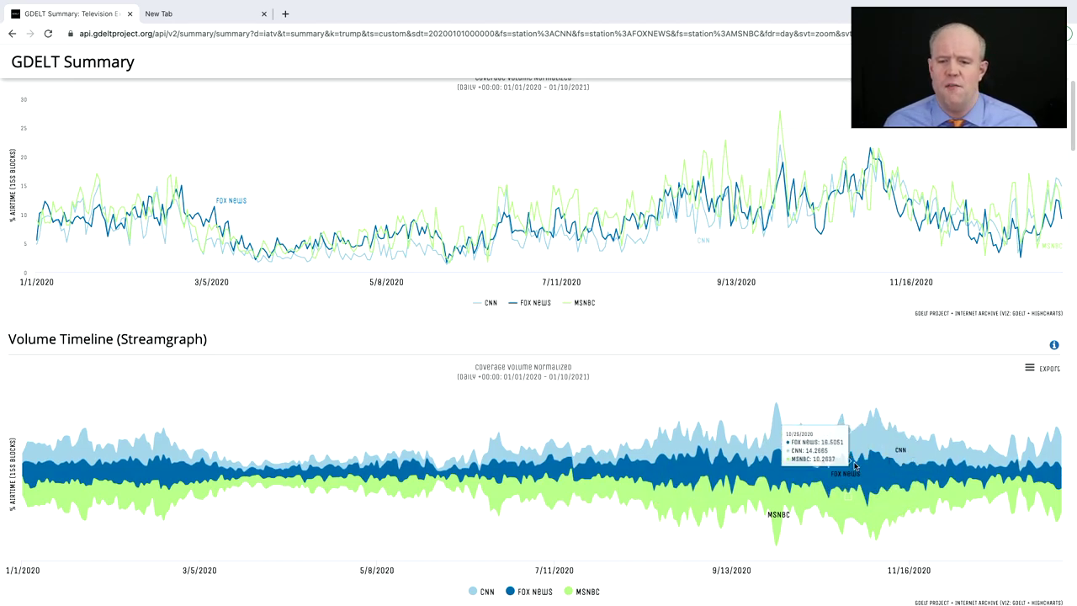
scroll(589, 467, down, 5)
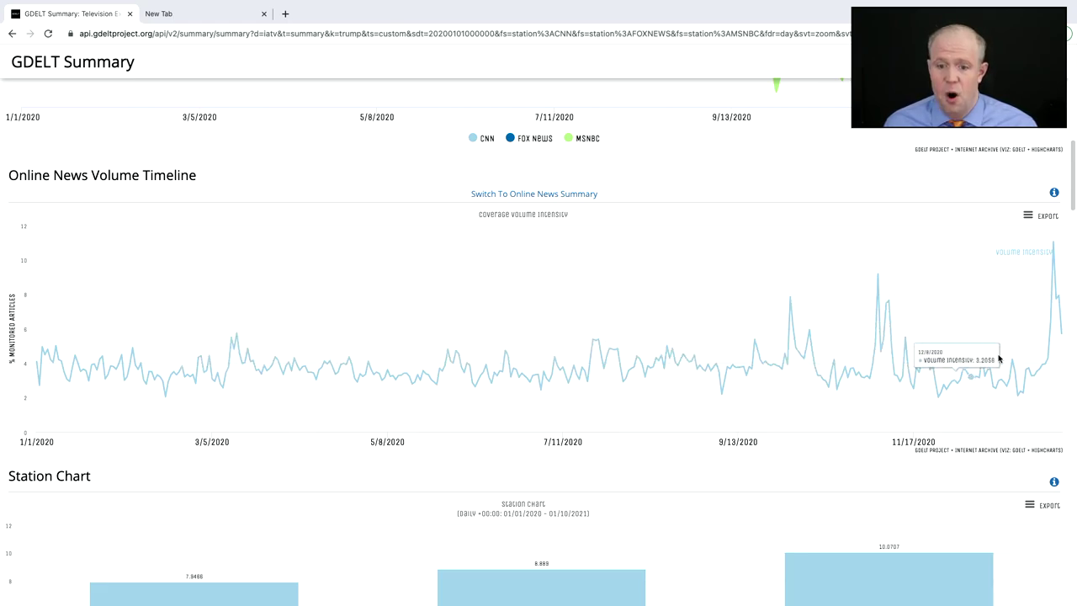
scroll(942, 349, up, 3)
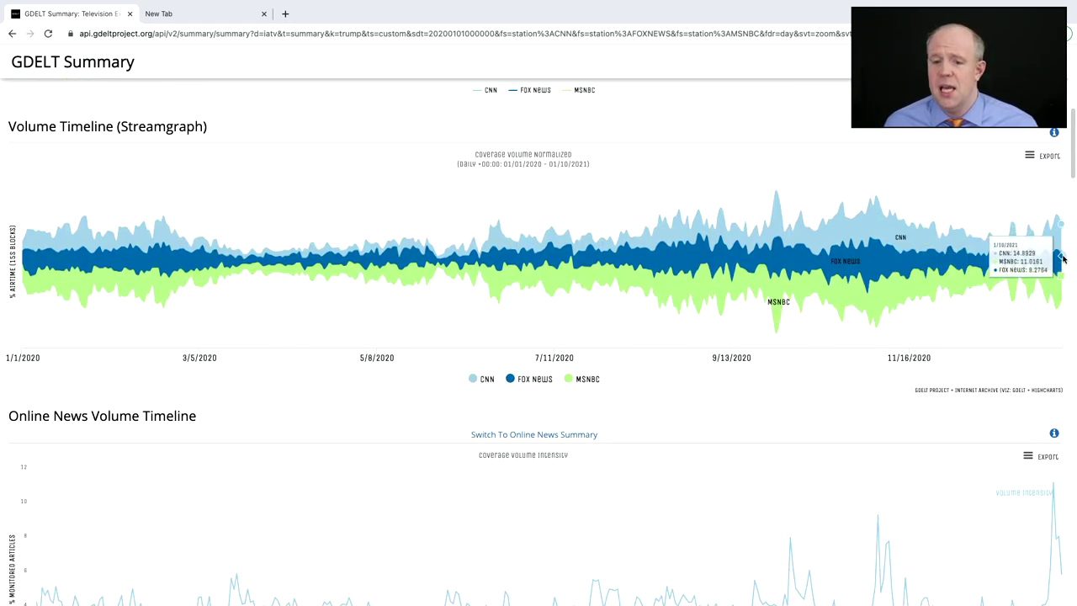
scroll(1052, 269, down, 2)
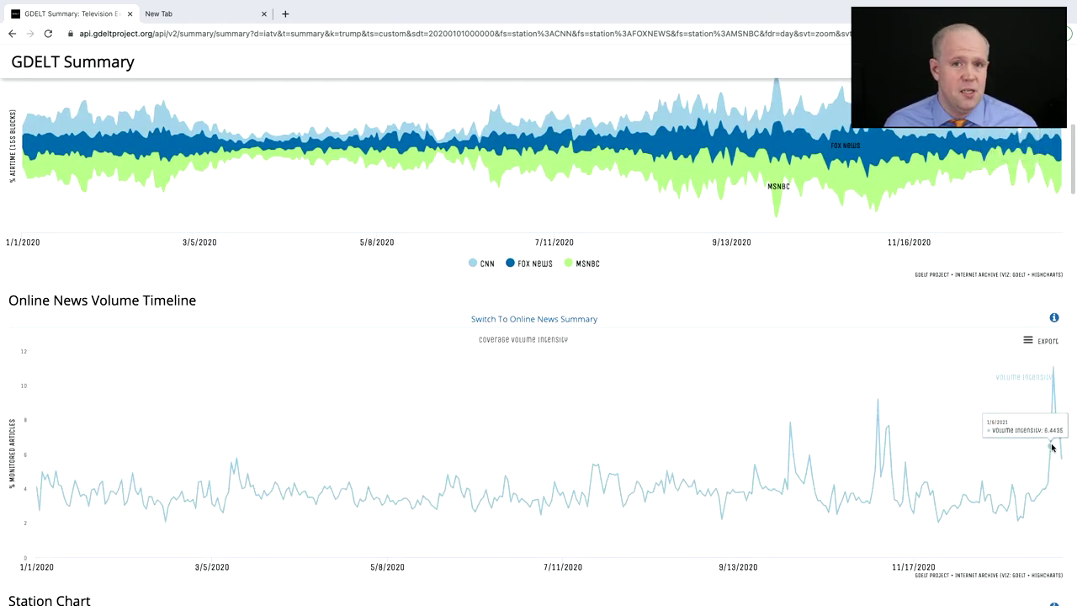
scroll(1044, 444, down, 5)
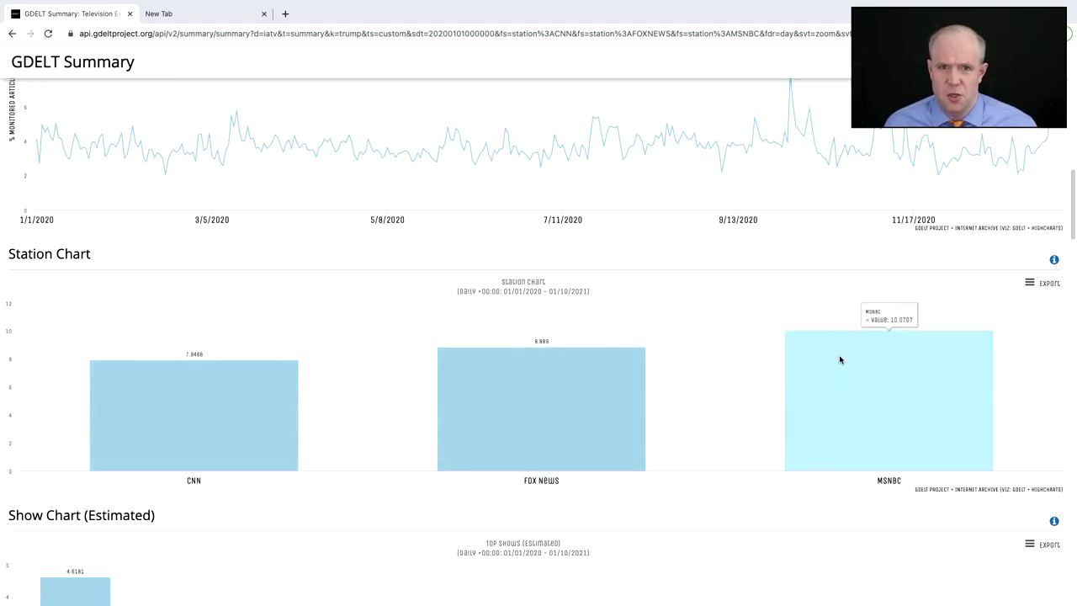
scroll(838, 359, down, 4)
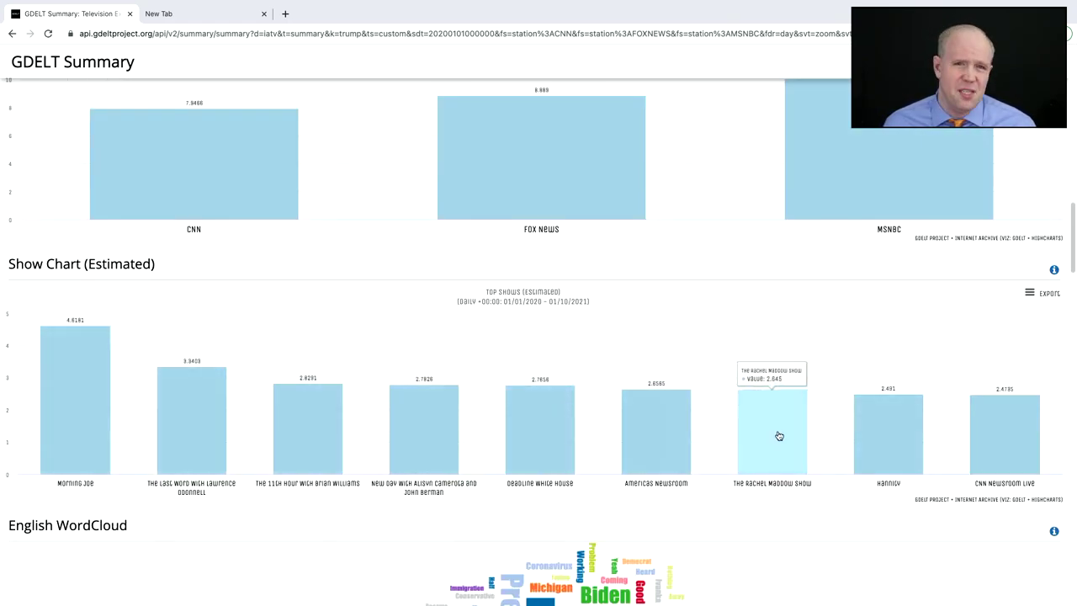
scroll(782, 433, down, 3)
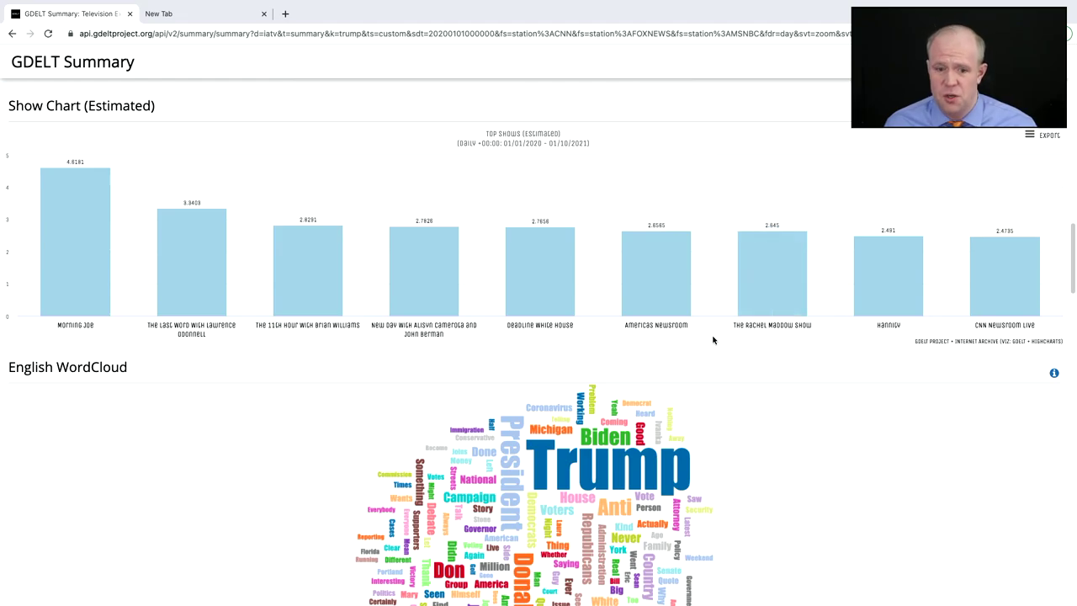
scroll(712, 339, down, 10)
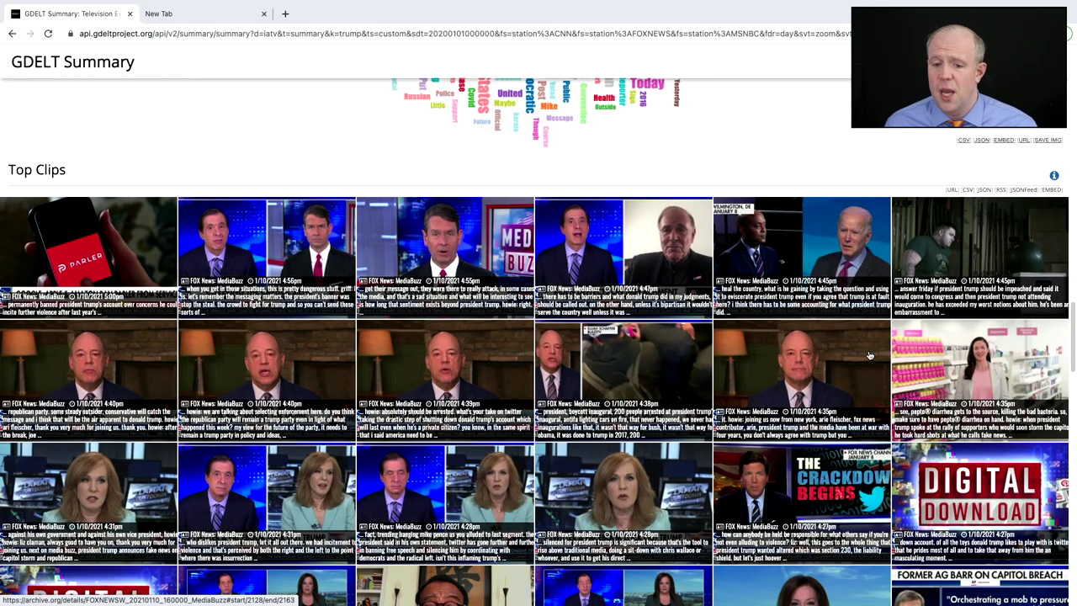
scroll(603, 488, down, 1)
scroll(603, 488, down, 5)
scroll(463, 368, up, 5)
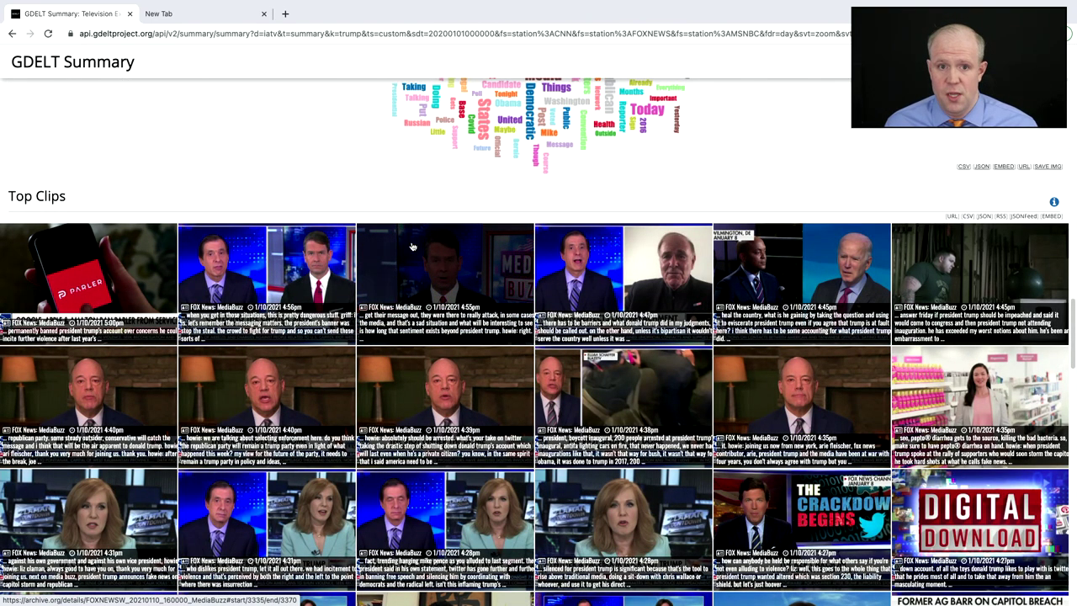
Play the 4:55pm MediaBuzz clip on Internet Archive, then pause it and close its tab.
click(412, 246)
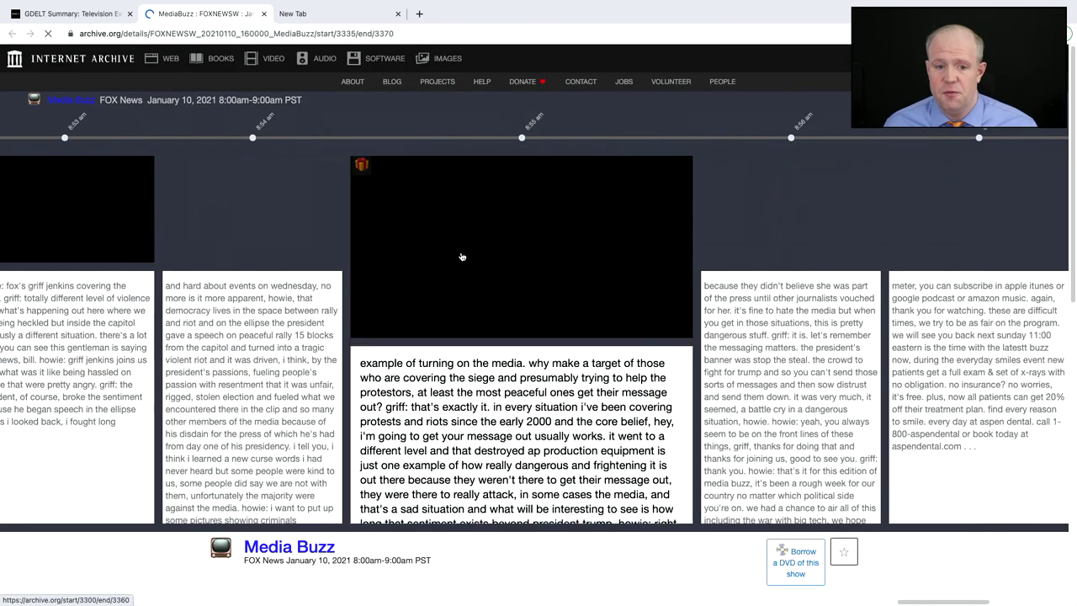
click(528, 240)
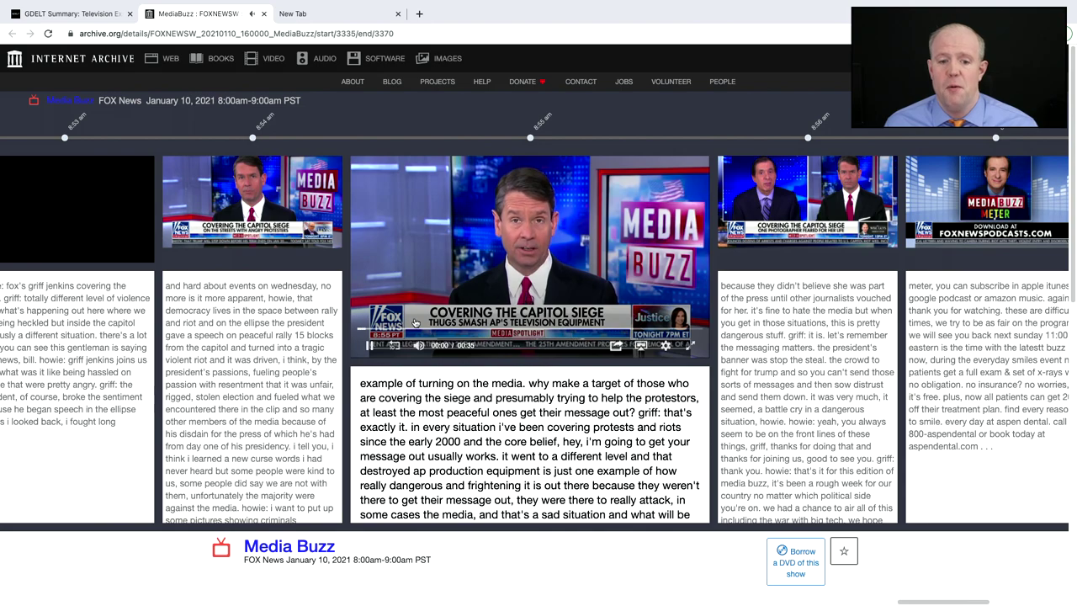
click(371, 345)
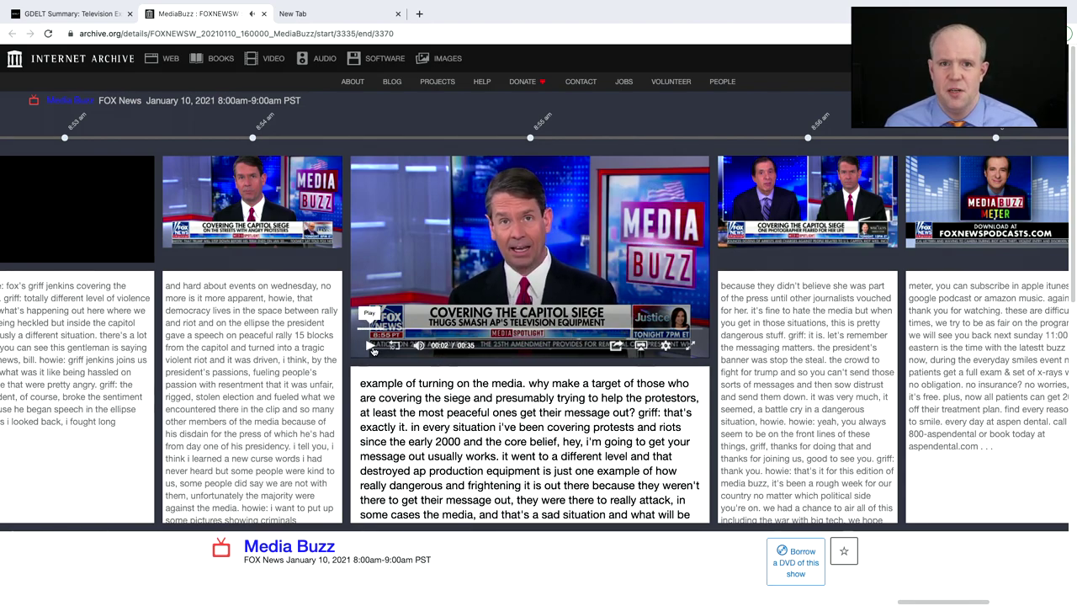
click(263, 14)
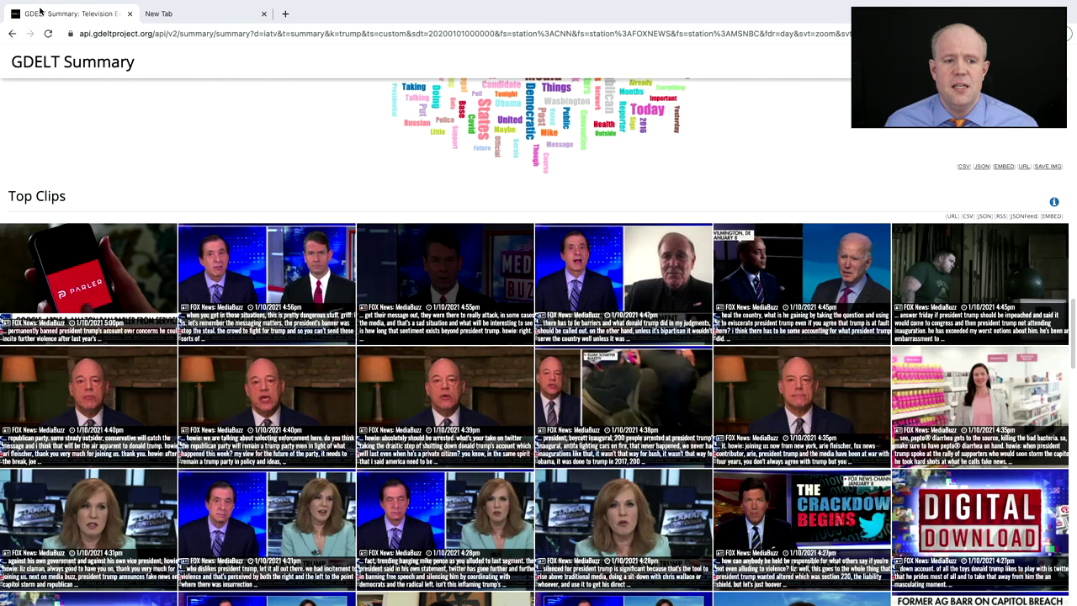
Replace the keyword with (covid OR coronavirus OR virus OR pandemic) and rerun the search.
scroll(337, 245, up, 5)
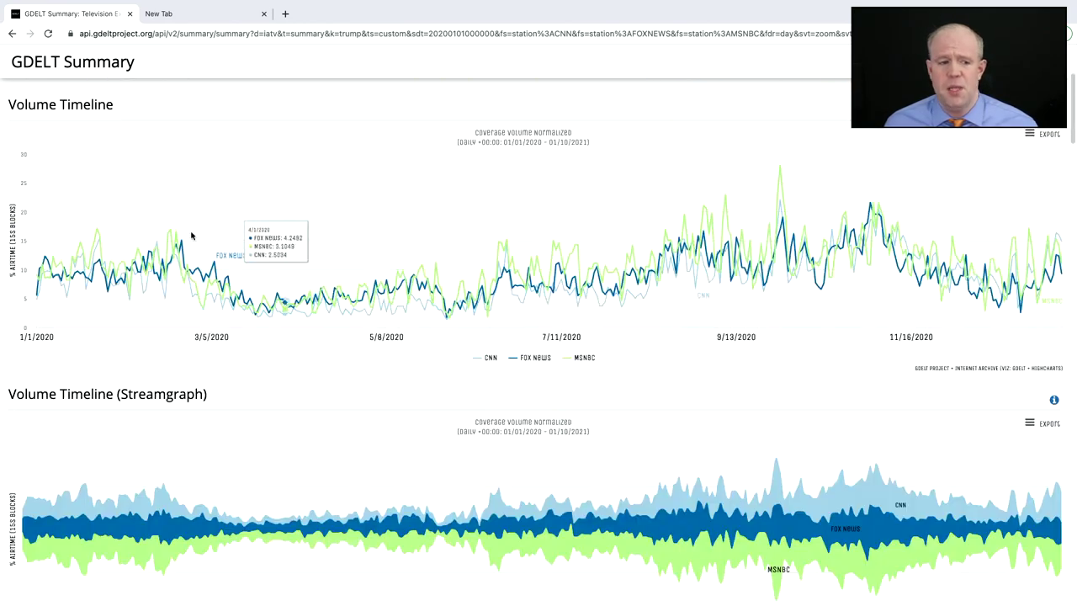
scroll(96, 294, up, 3)
click(70, 274)
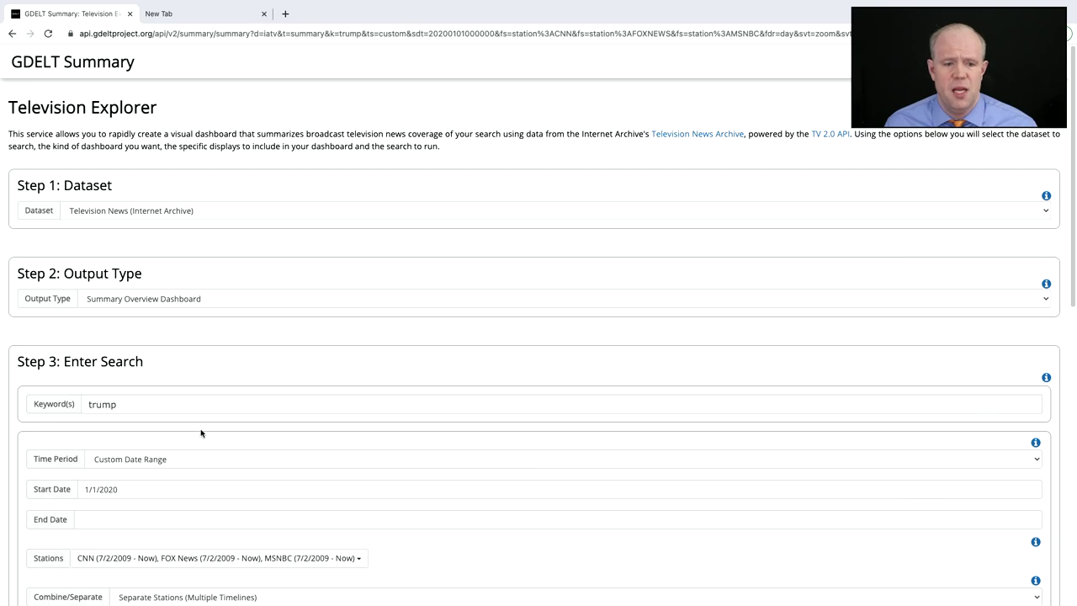
triple_click(161, 408)
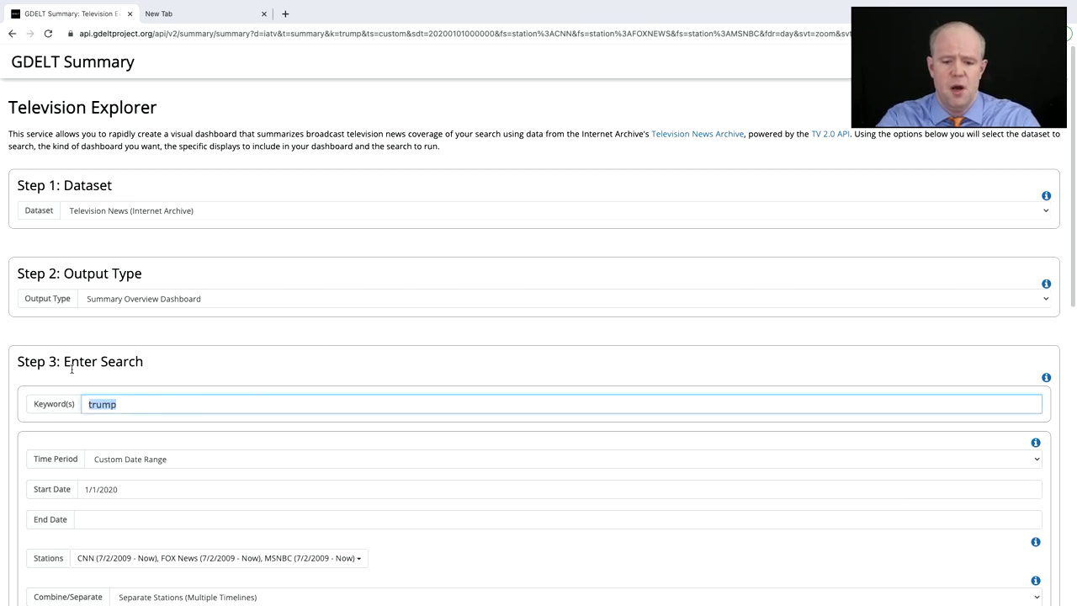
text(()
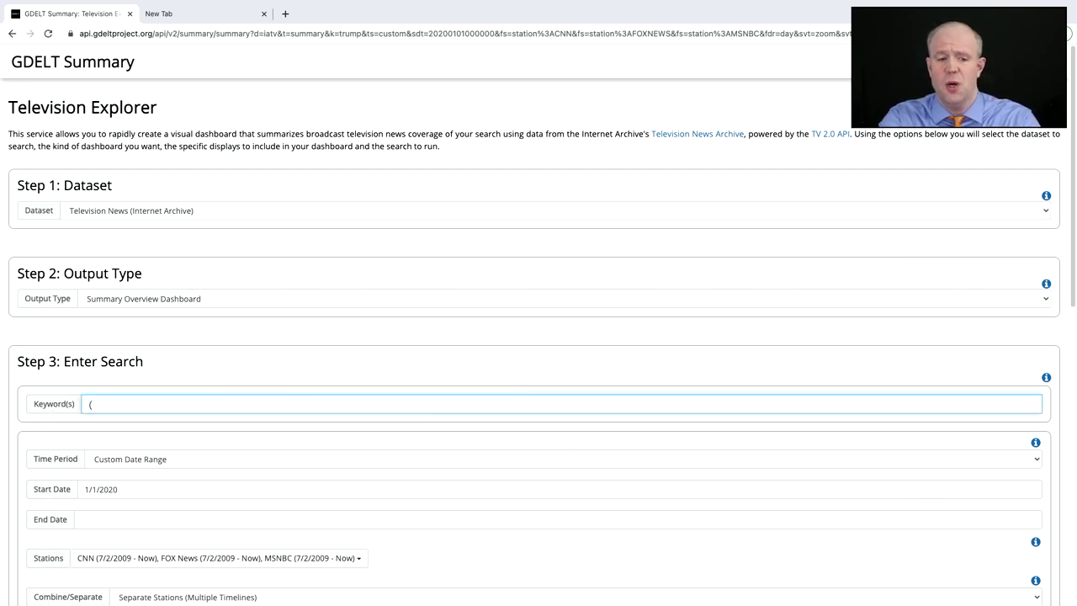
text(covid OR )
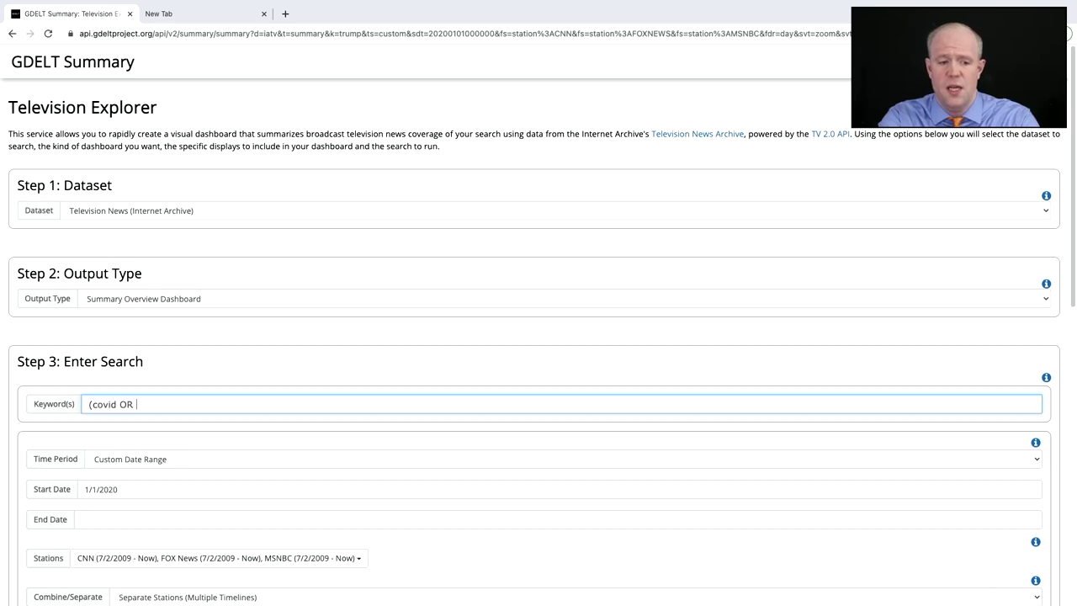
text(corona)
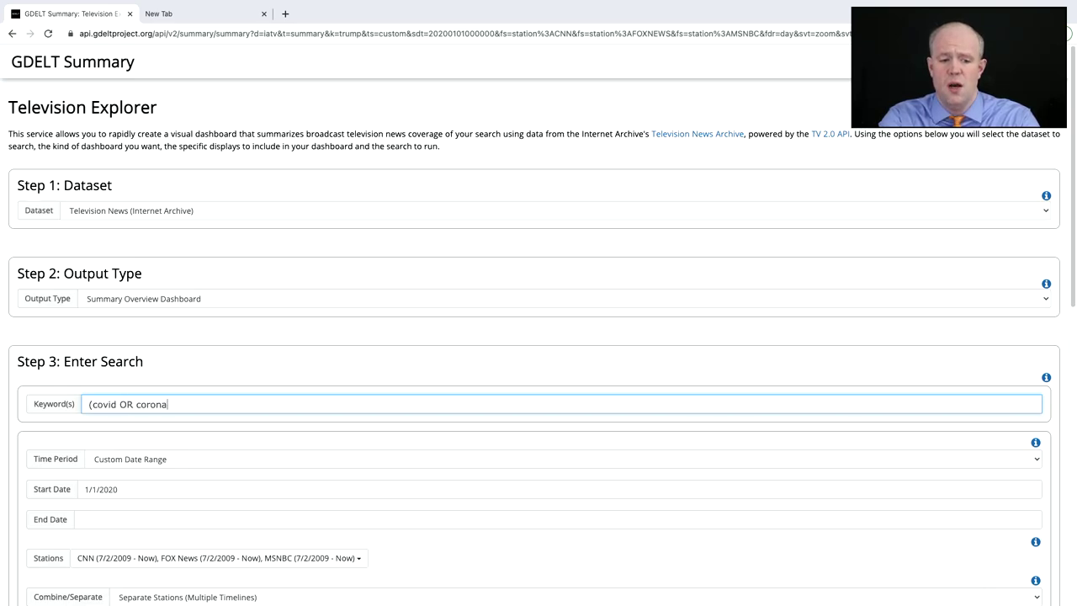
text(virus OR virus OR pandemic))
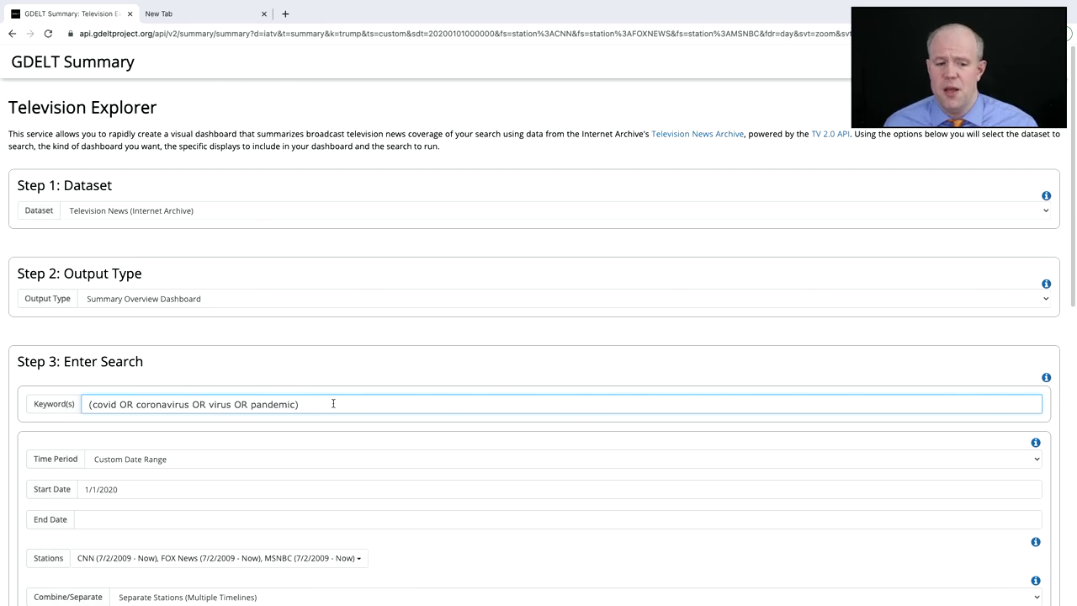
key(Return)
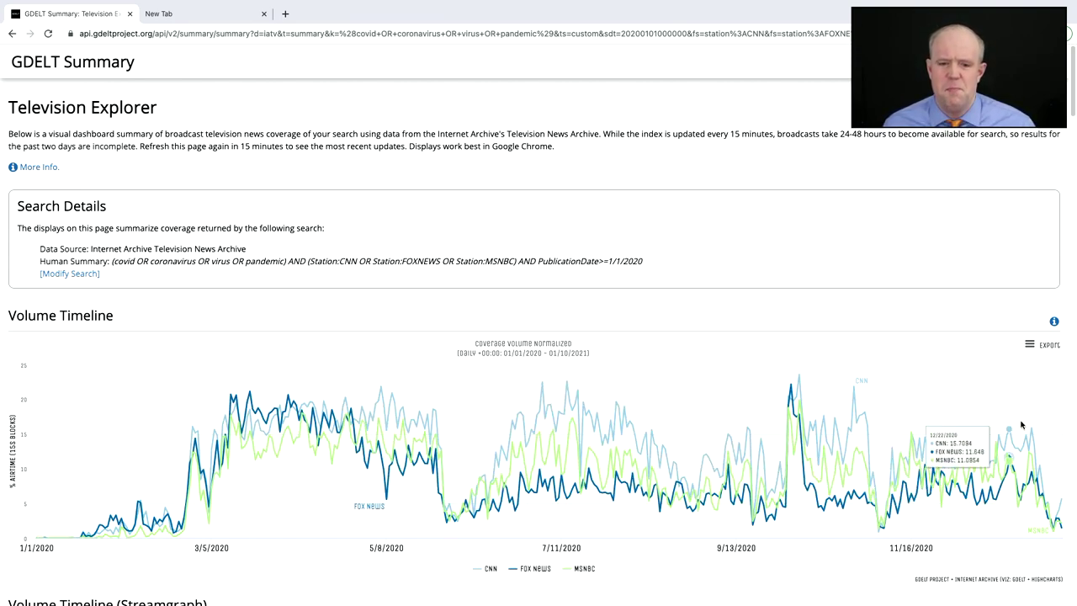
Replace the covid query with 'fauci' and run the search.
click(91, 275)
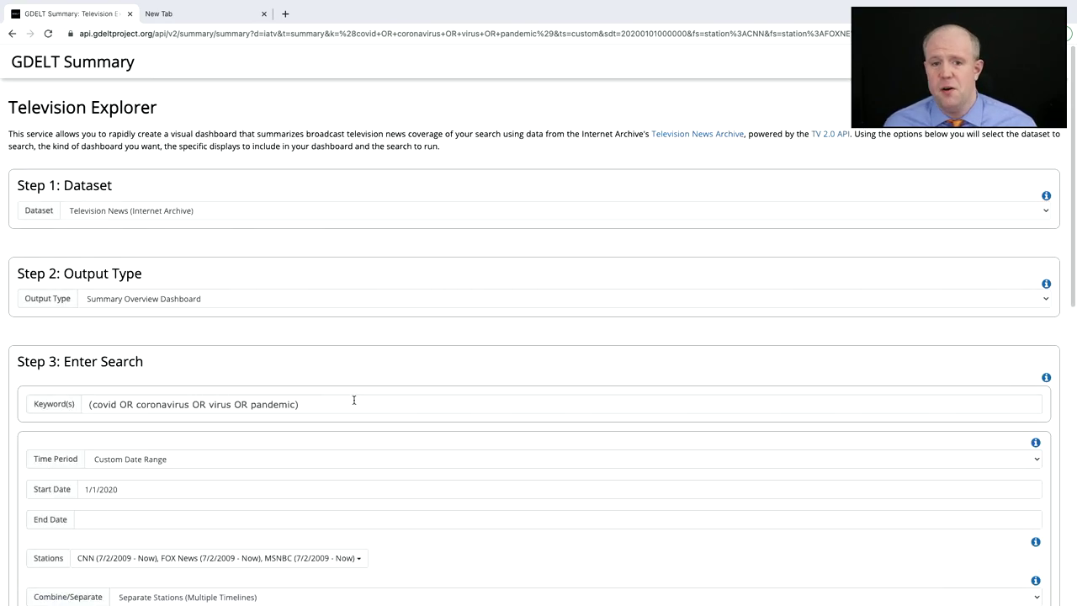
drag(299, 404, 73, 402)
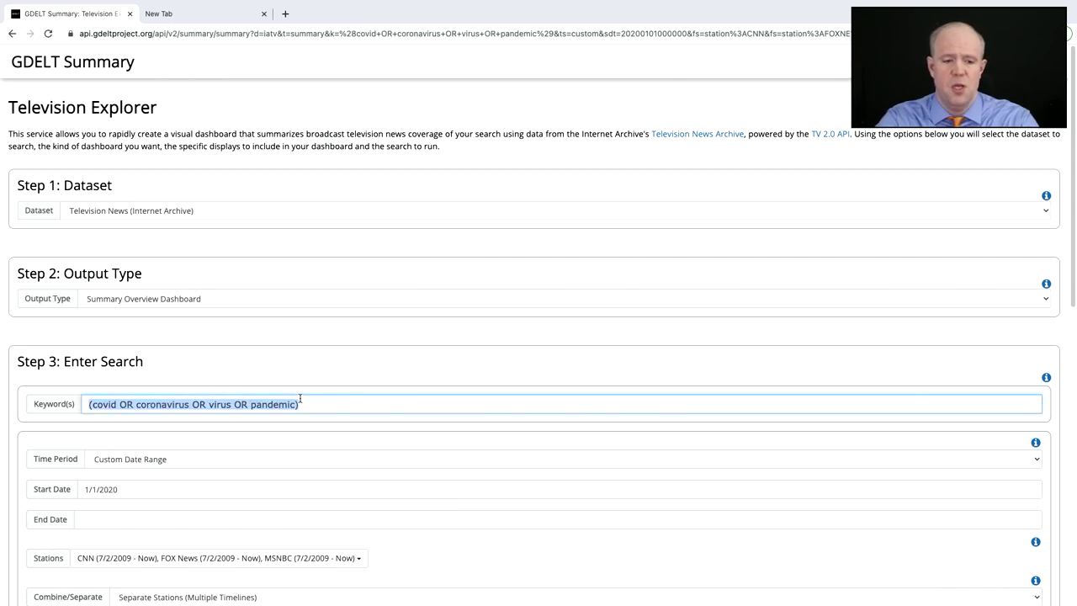
text(fauci)
key(Return)
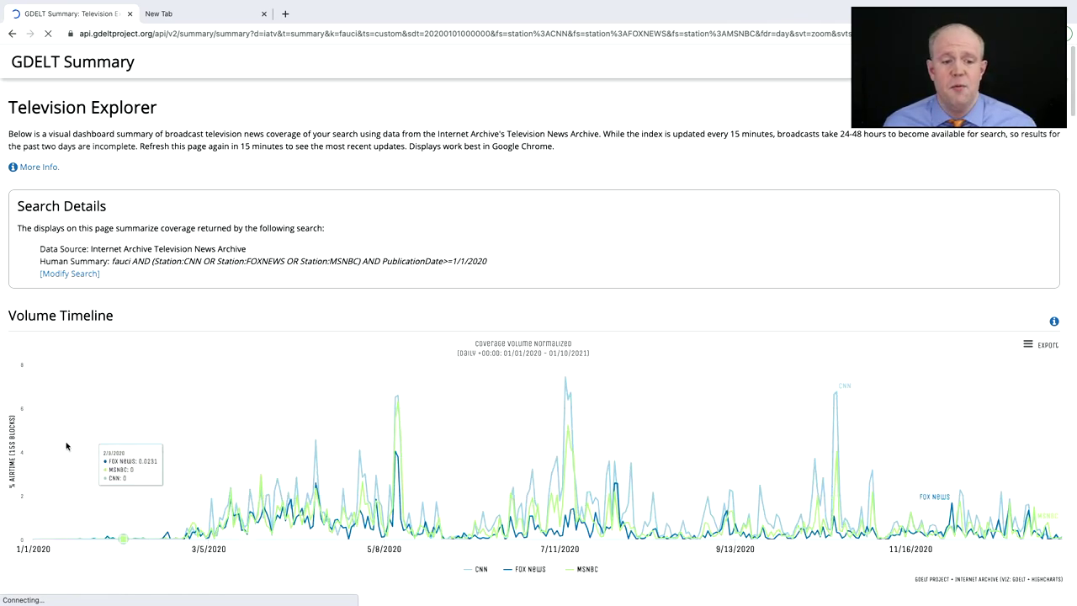
Switch the fauci search from Normalized to Raw volume.
click(80, 274)
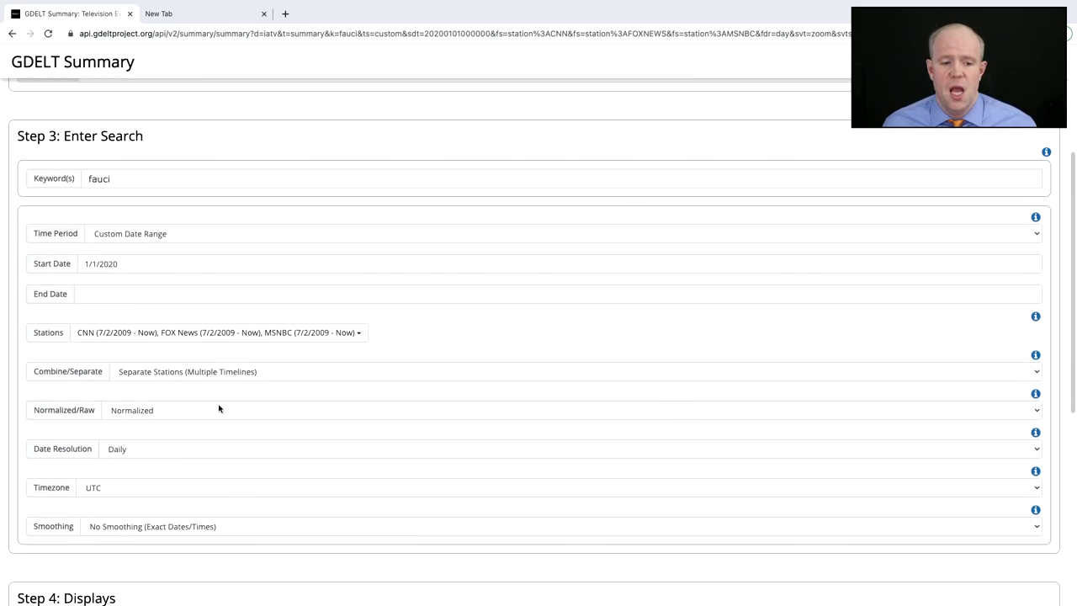
click(122, 364)
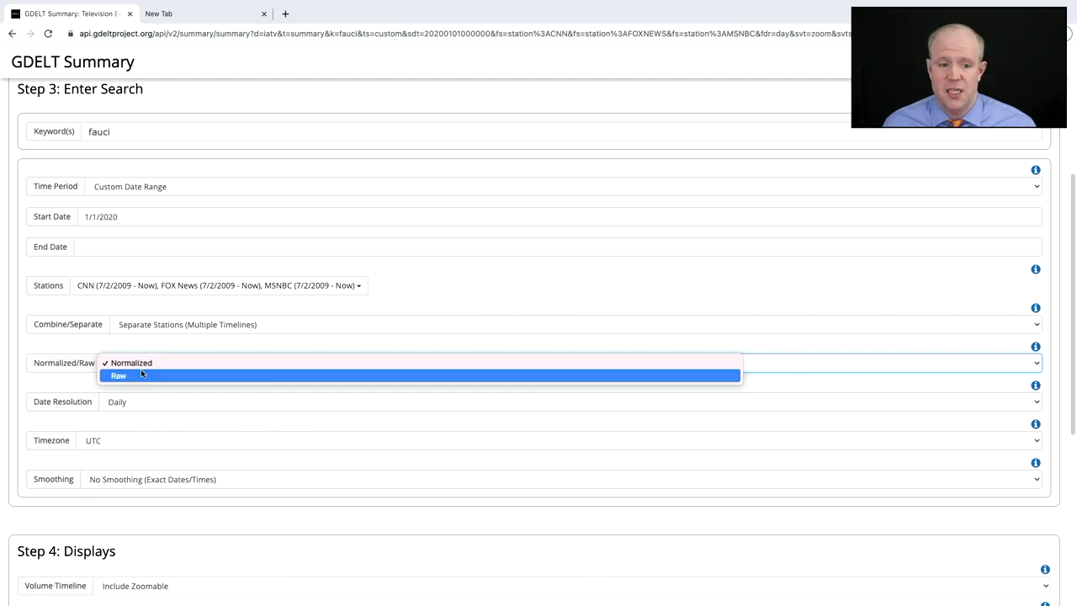
click(140, 376)
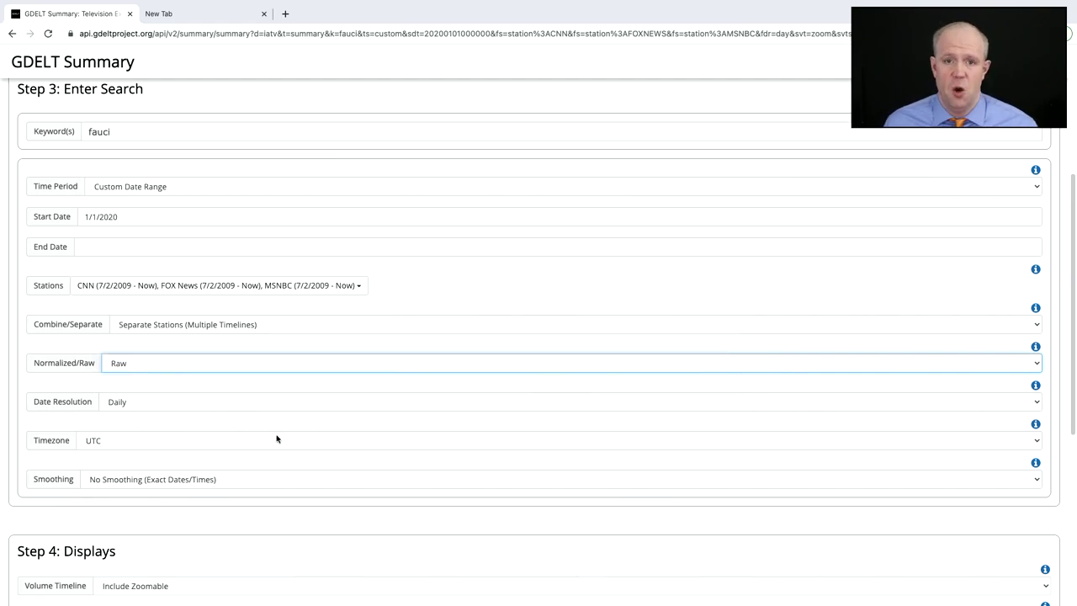
scroll(277, 440, down, 5)
Generate the fauci dashboard using raw block counts.
click(513, 587)
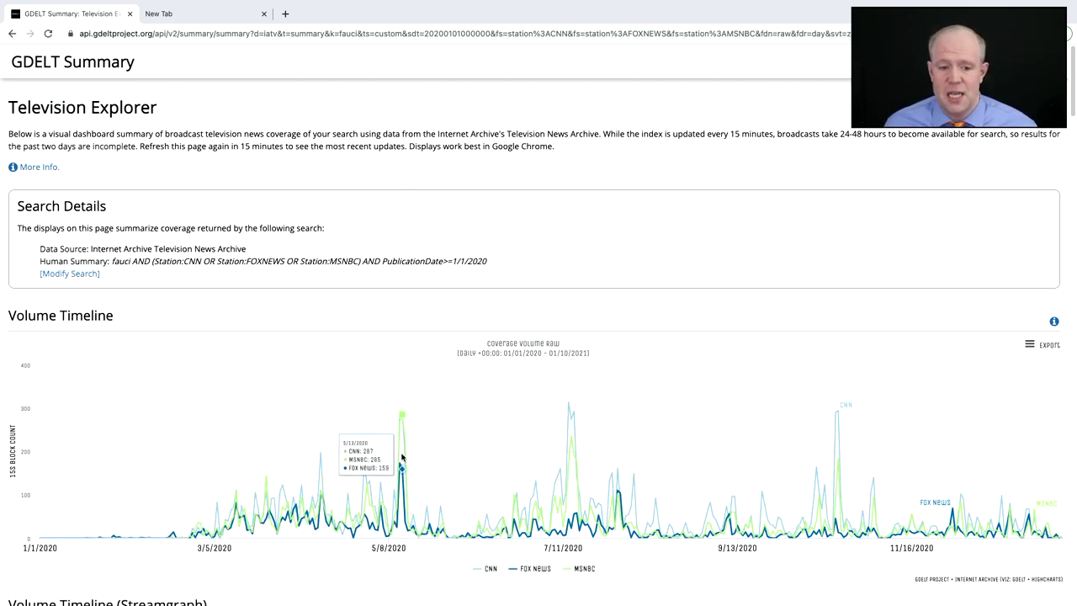
scroll(401, 456, down, 5)
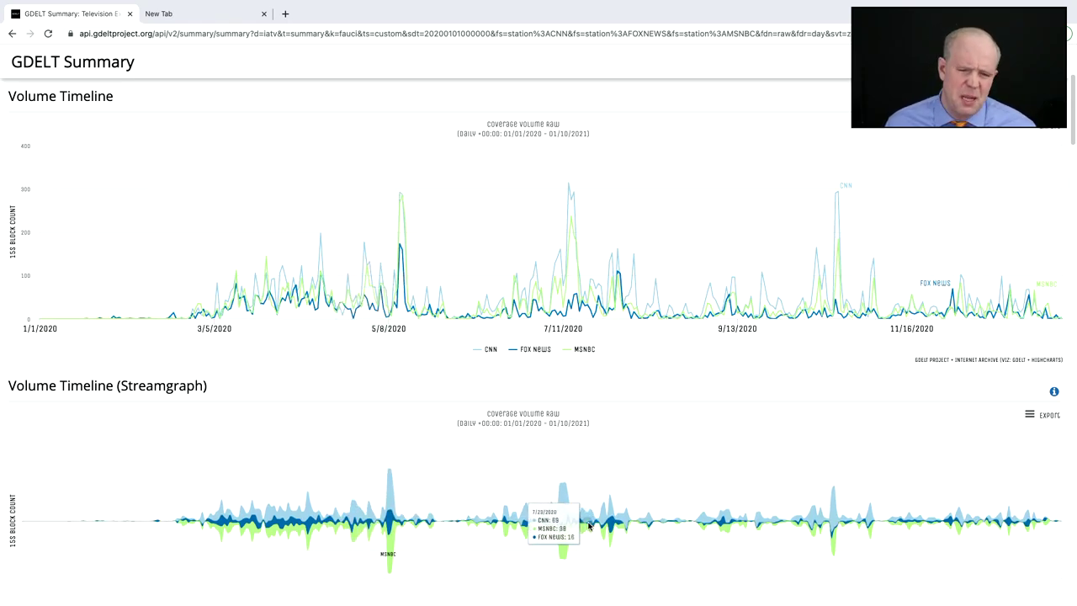
scroll(595, 525, down, 7)
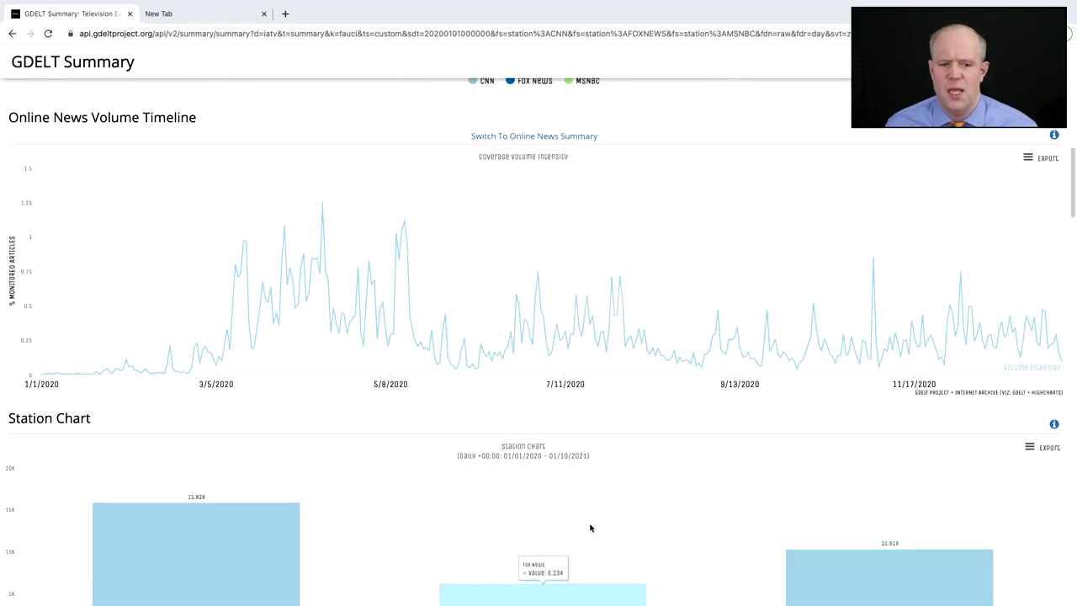
scroll(590, 528, down, 3)
scroll(581, 334, down, 2)
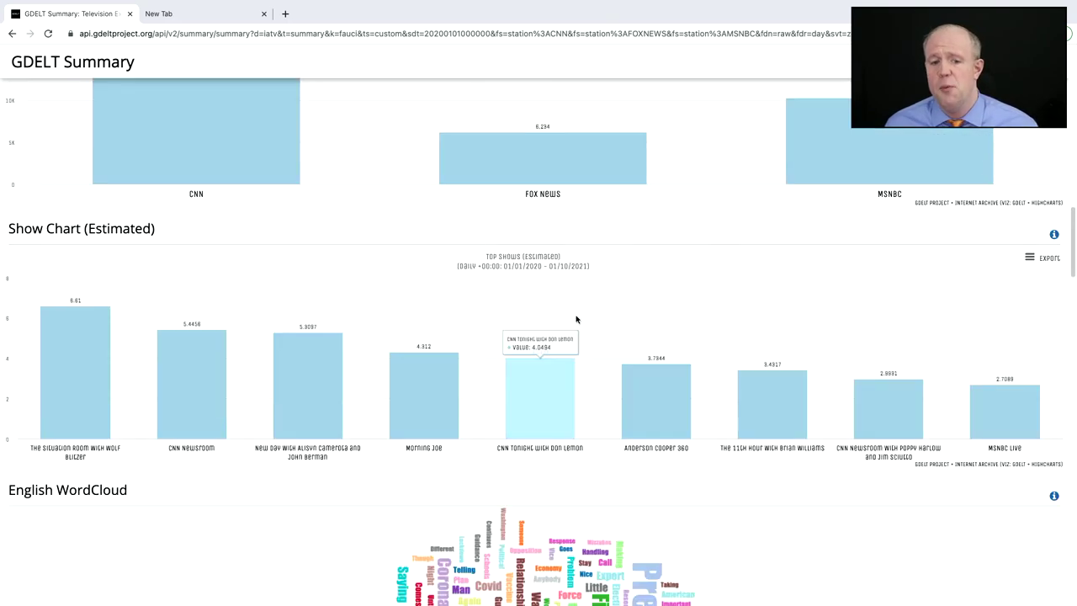
Review the Volume Timeline, Streamgraph, Station and Show charts, with CNN leading at 15,828.
scroll(567, 302, up, 2)
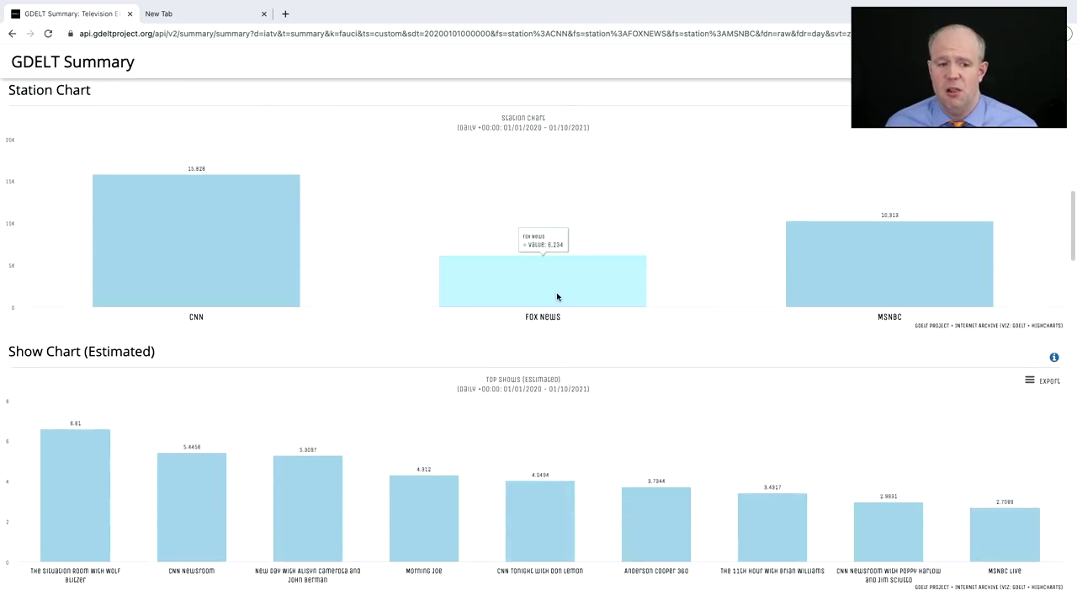
mouse_move(801, 258)
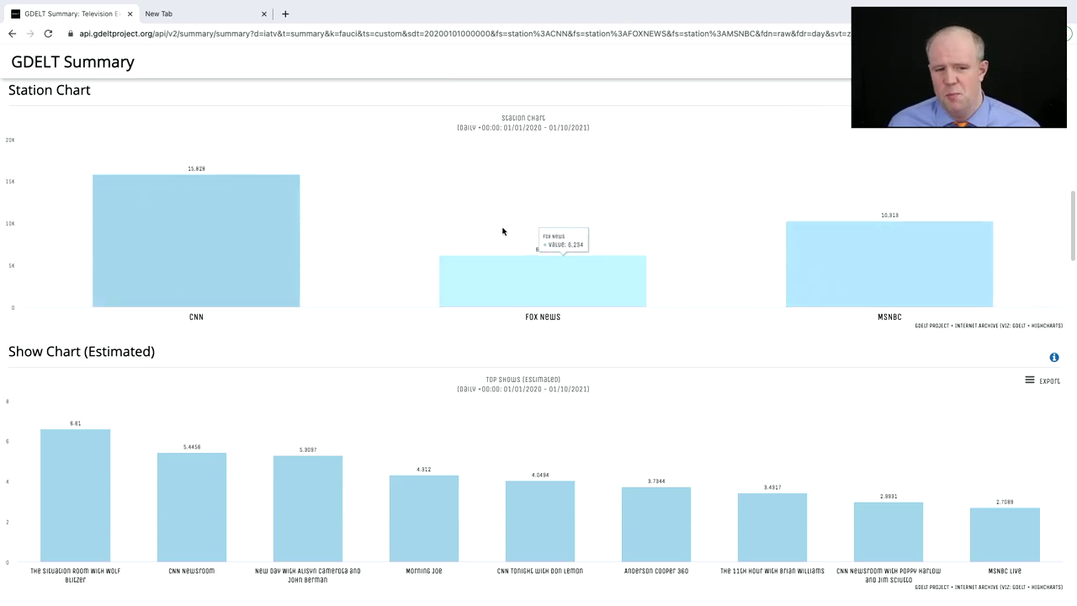
mouse_move(89, 507)
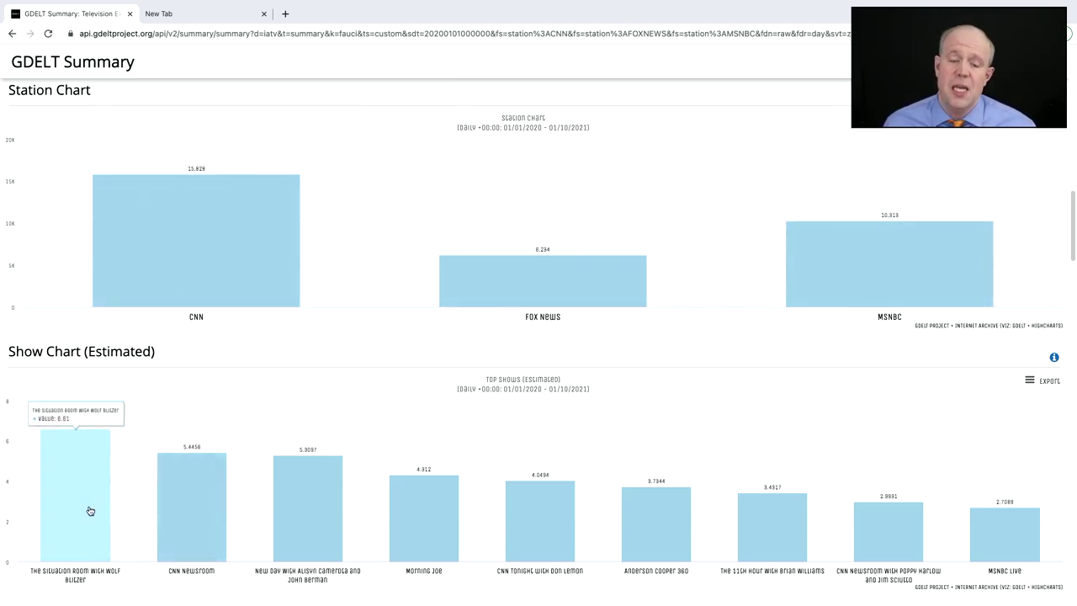
scroll(90, 511, down, 1)
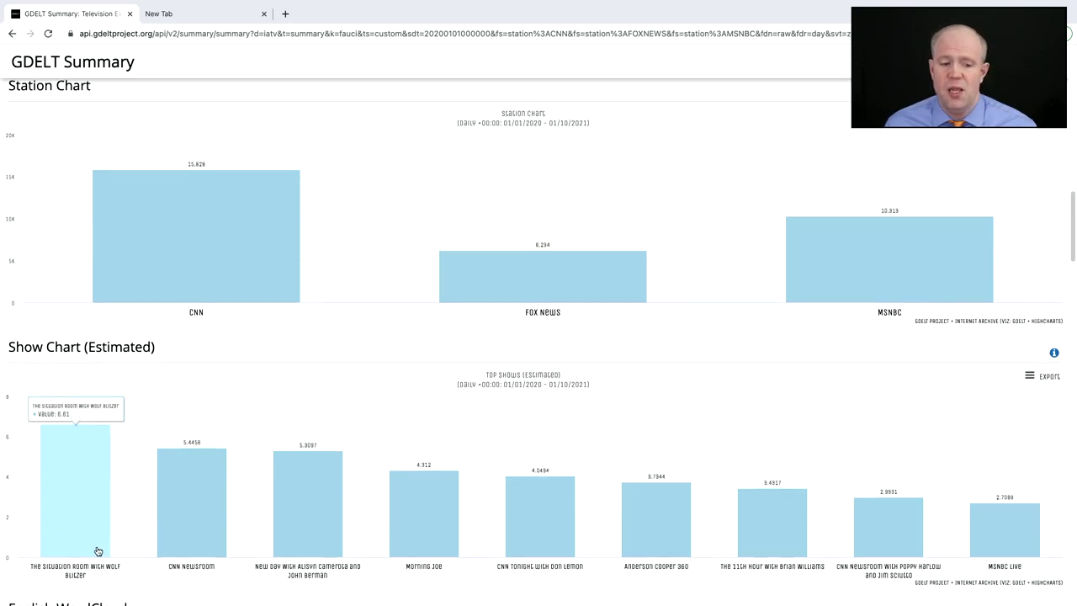
mouse_move(311, 495)
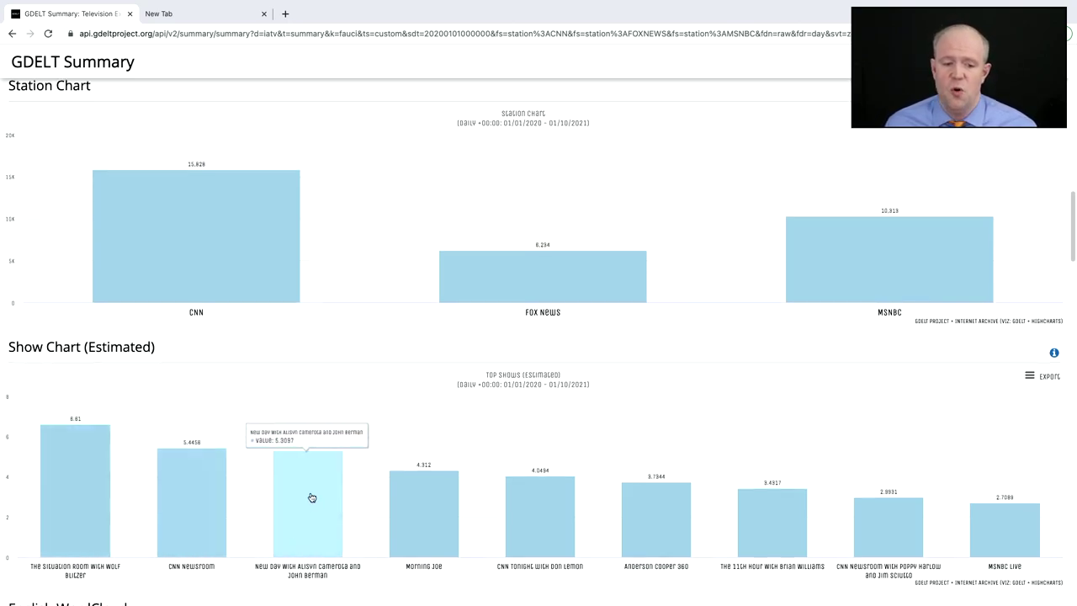
scroll(329, 540, up, 1)
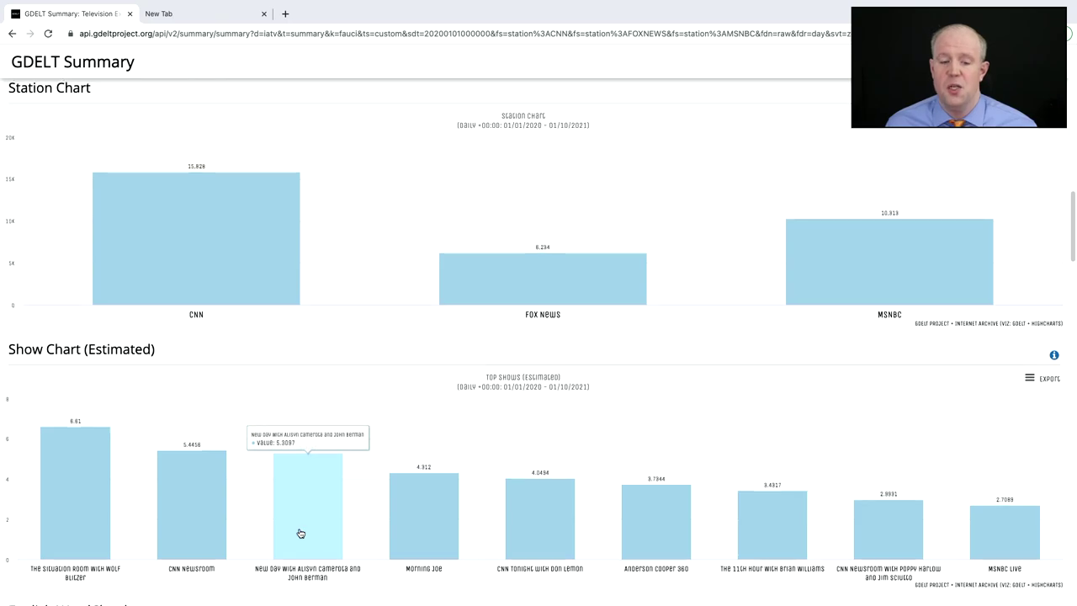
scroll(298, 531, down, 3)
scroll(297, 530, up, 20)
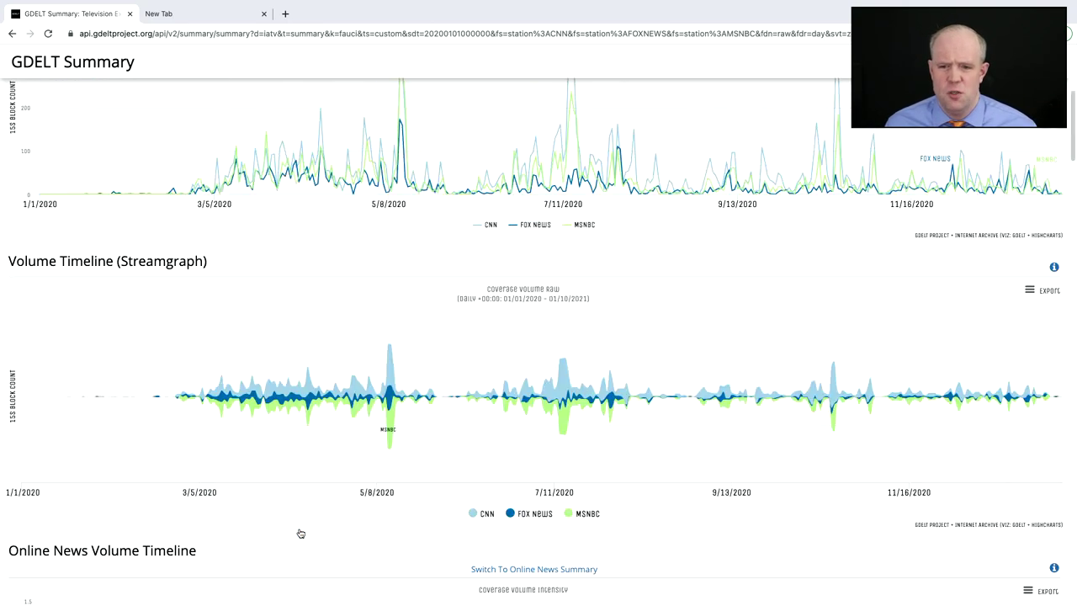
click(60, 277)
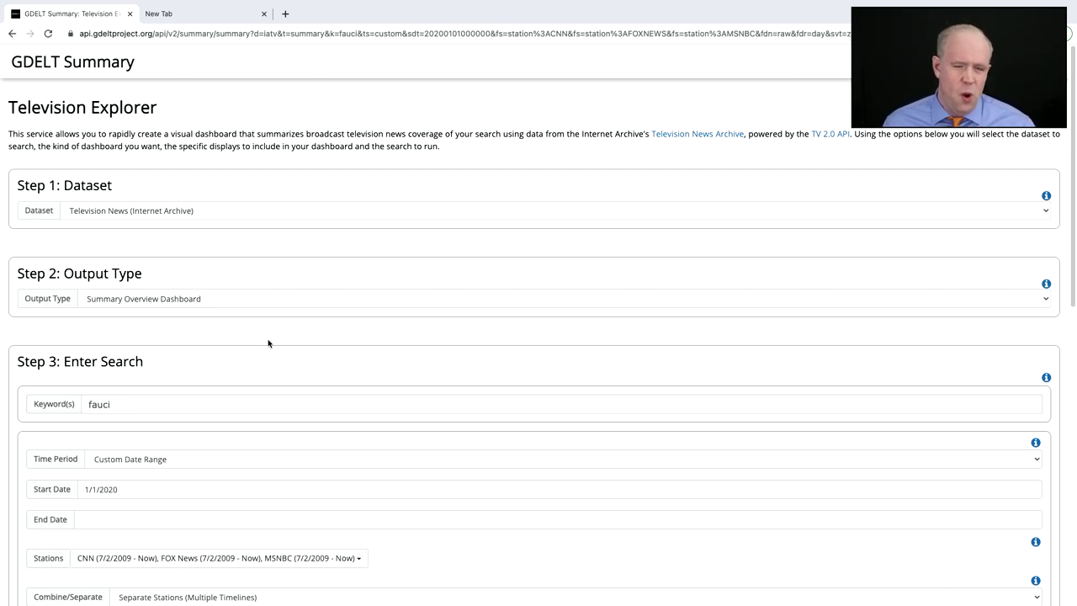
Choose Television News - AI (Internet Archive) as the dataset.
click(106, 212)
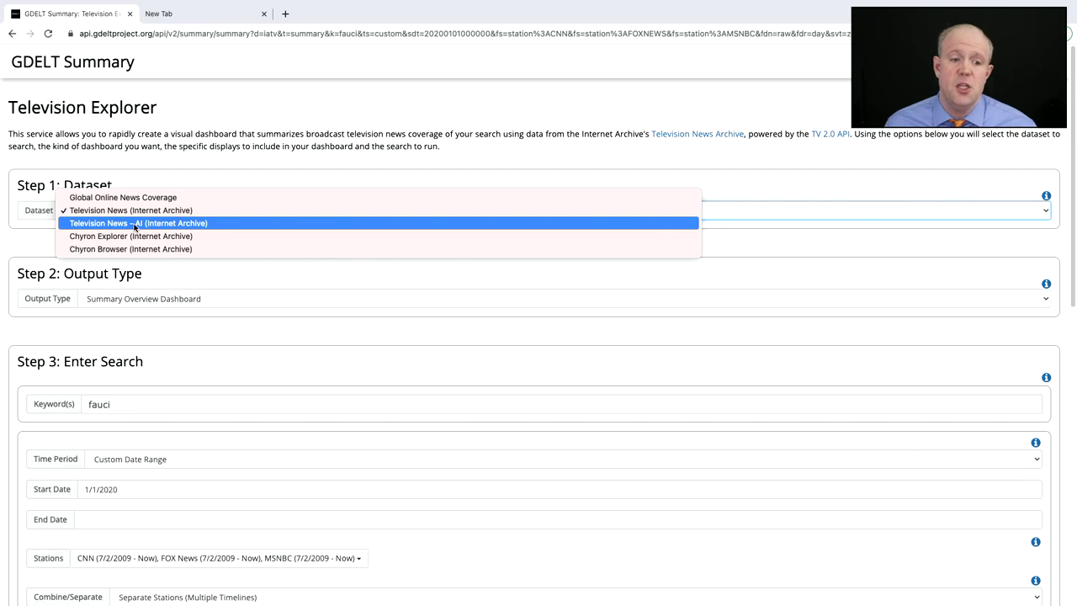
click(135, 224)
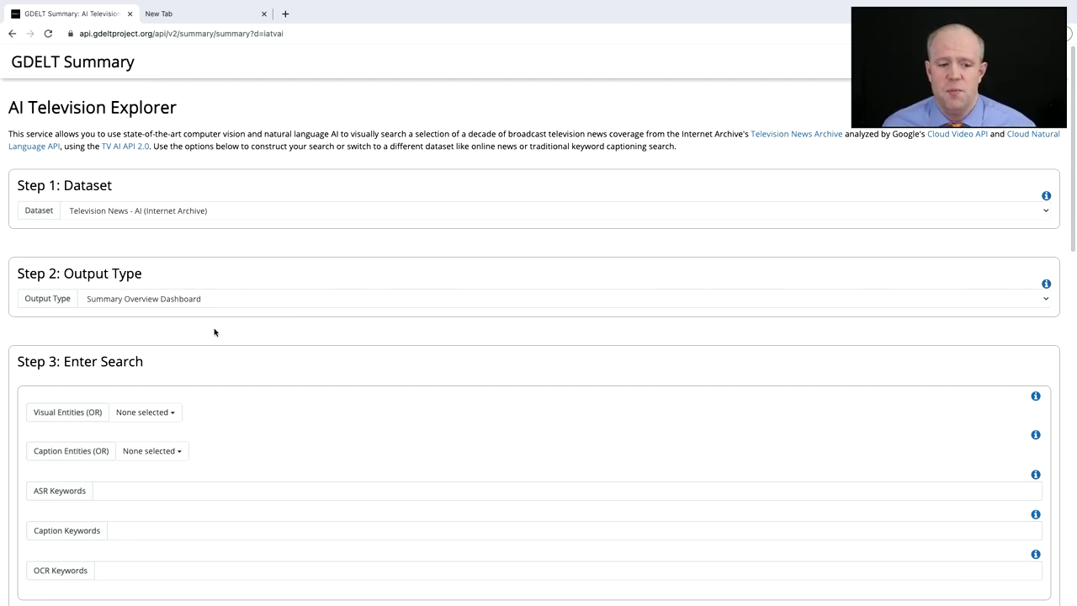
Add police, police officer, police car and police dog as visual entities.
scroll(272, 409, down, 3)
scroll(272, 406, up, 1)
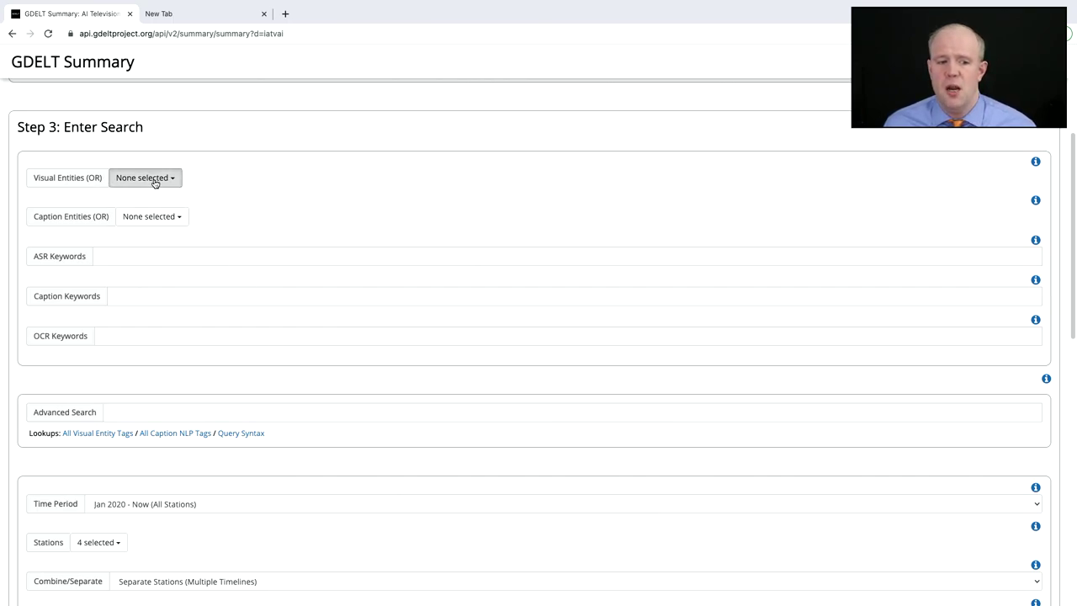
click(126, 178)
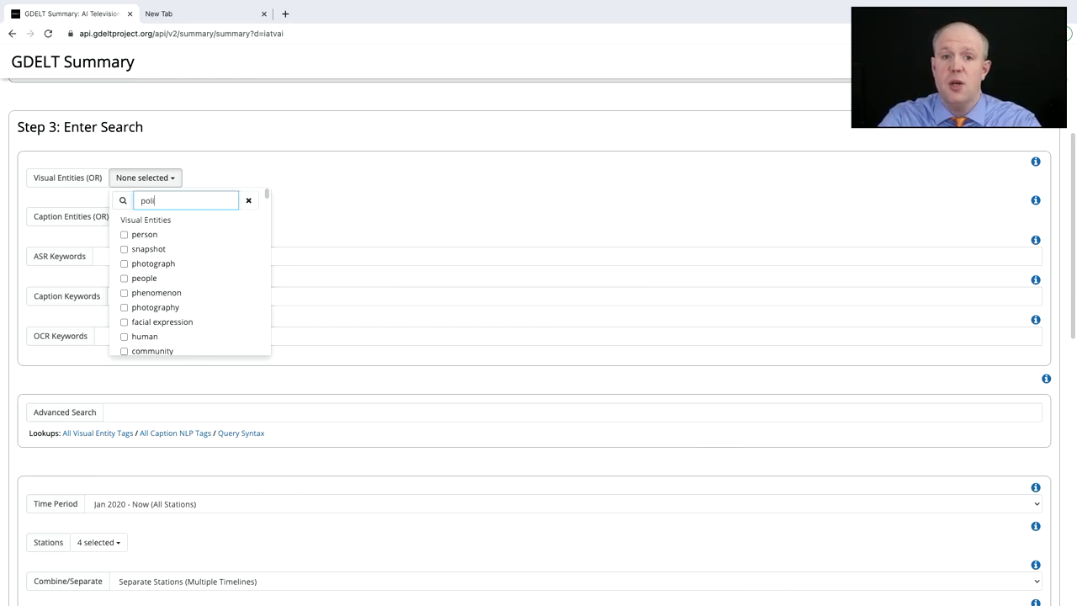
text(ce)
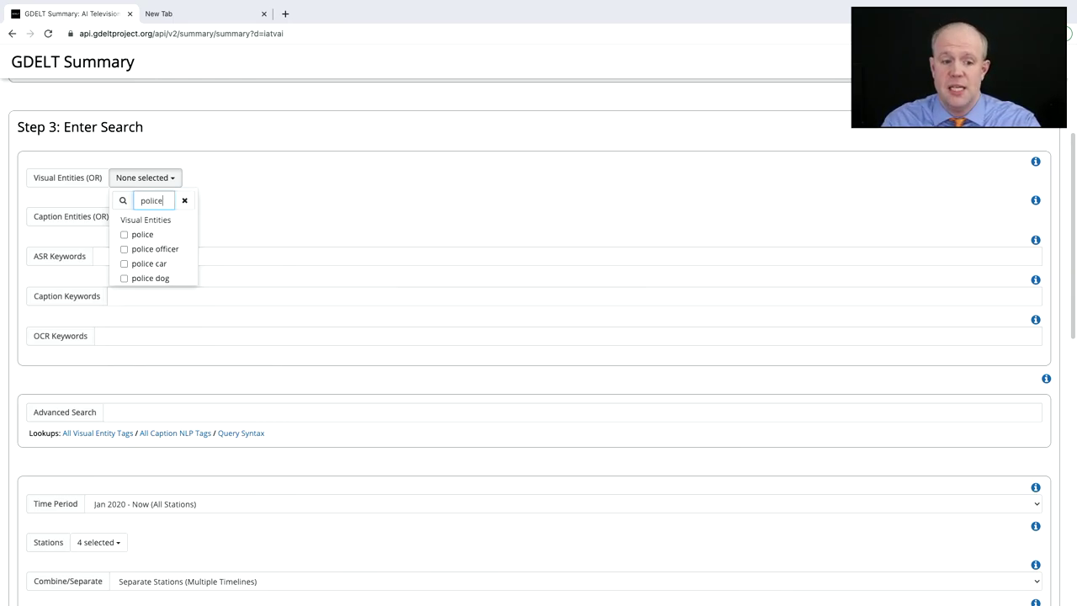
click(148, 237)
click(150, 249)
click(156, 268)
click(154, 280)
click(290, 211)
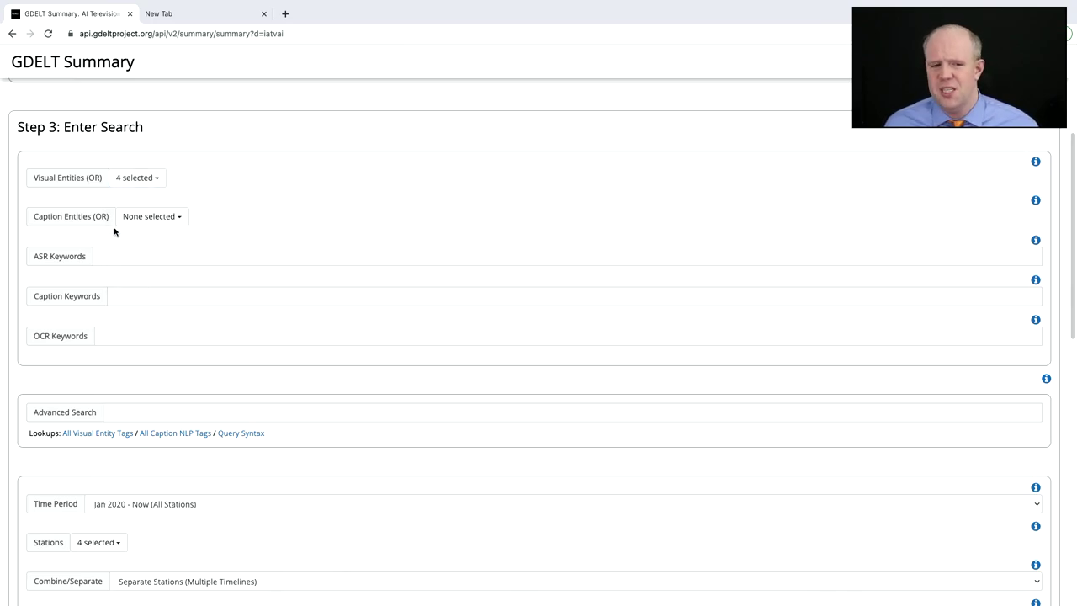
Confirm the stations cover CNN, MSNBC, Fox News and BBC News.
scroll(290, 343, down, 5)
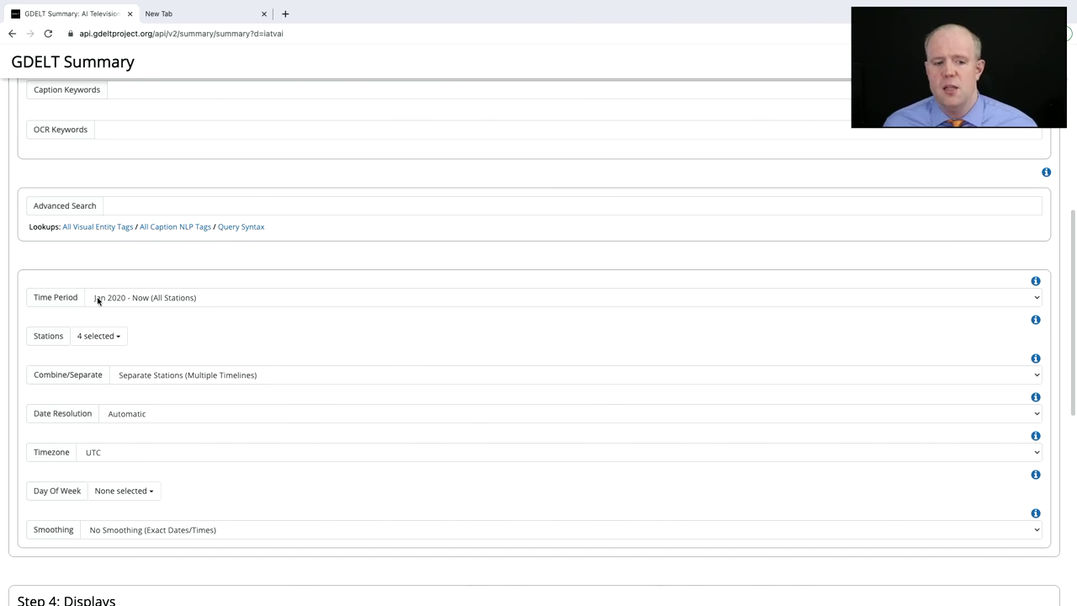
click(108, 337)
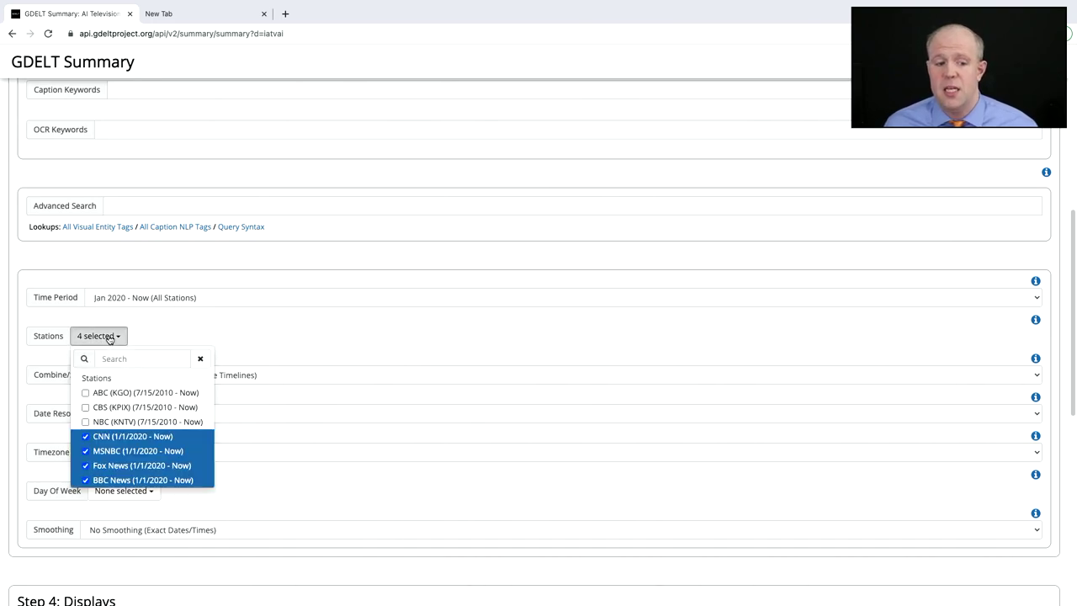
click(327, 339)
scroll(356, 365, down, 10)
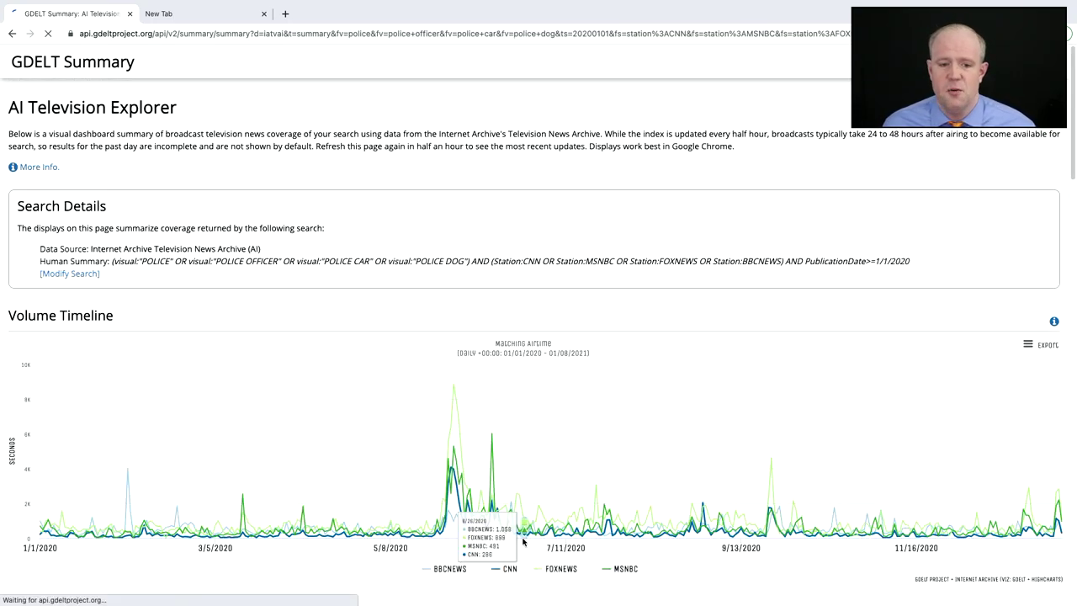
mouse_move(32, 532)
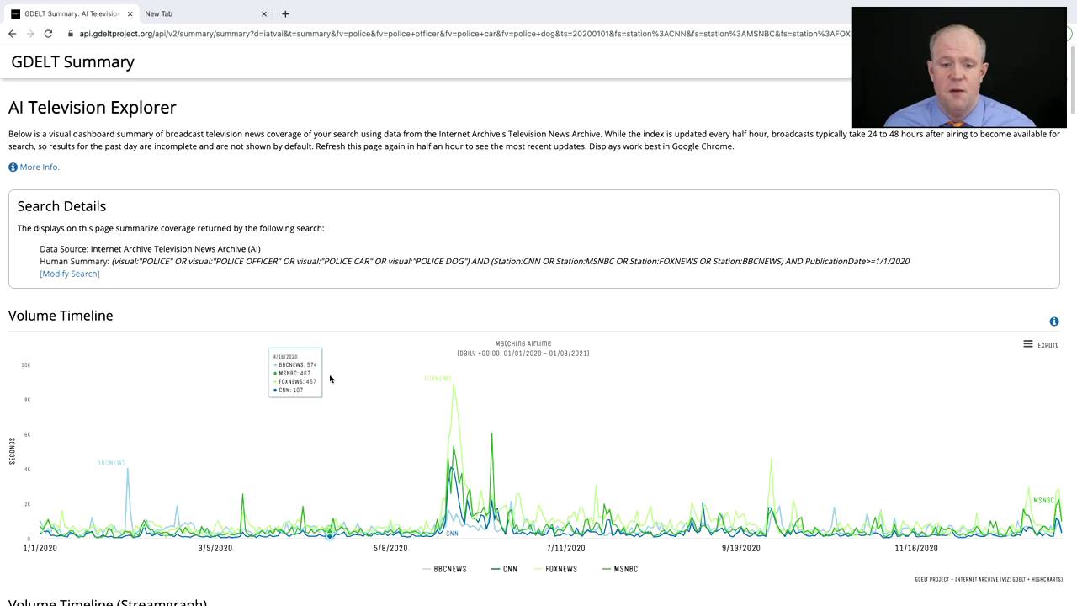
scroll(330, 377, down, 3)
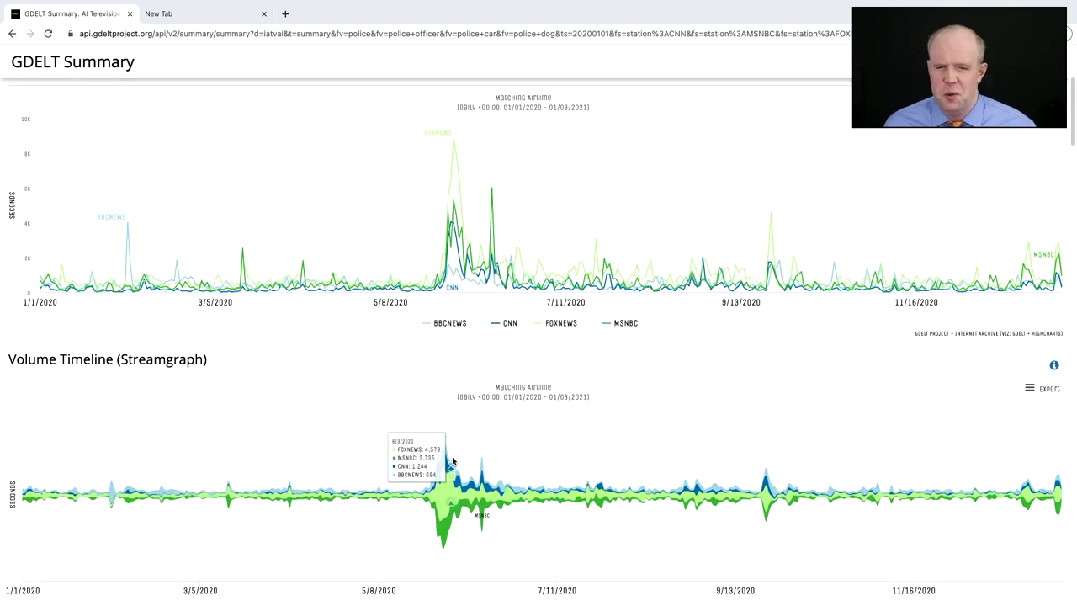
scroll(467, 462, down, 6)
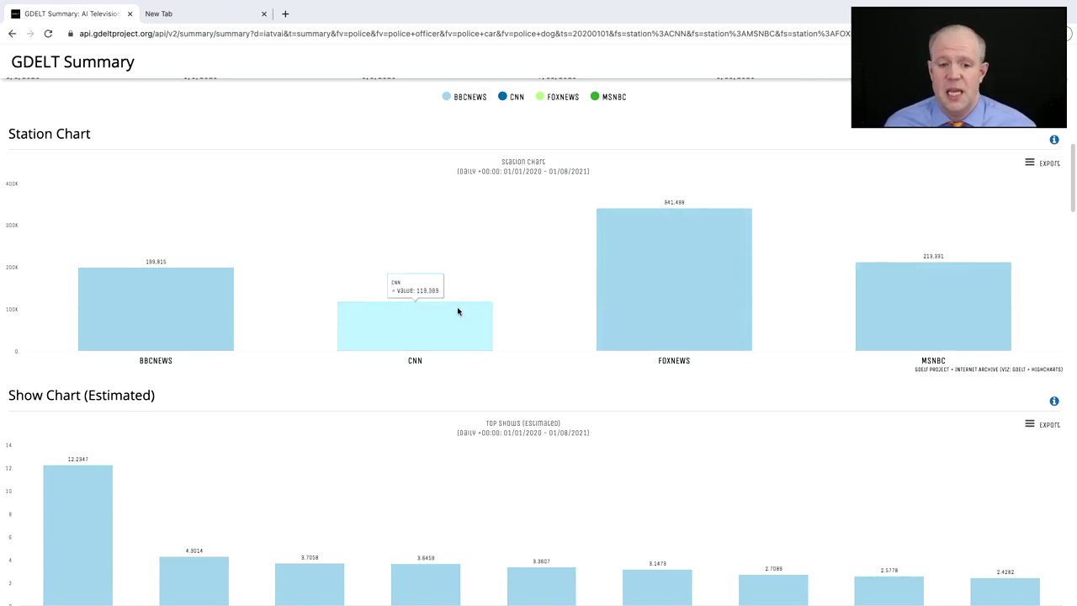
scroll(404, 332, down, 2)
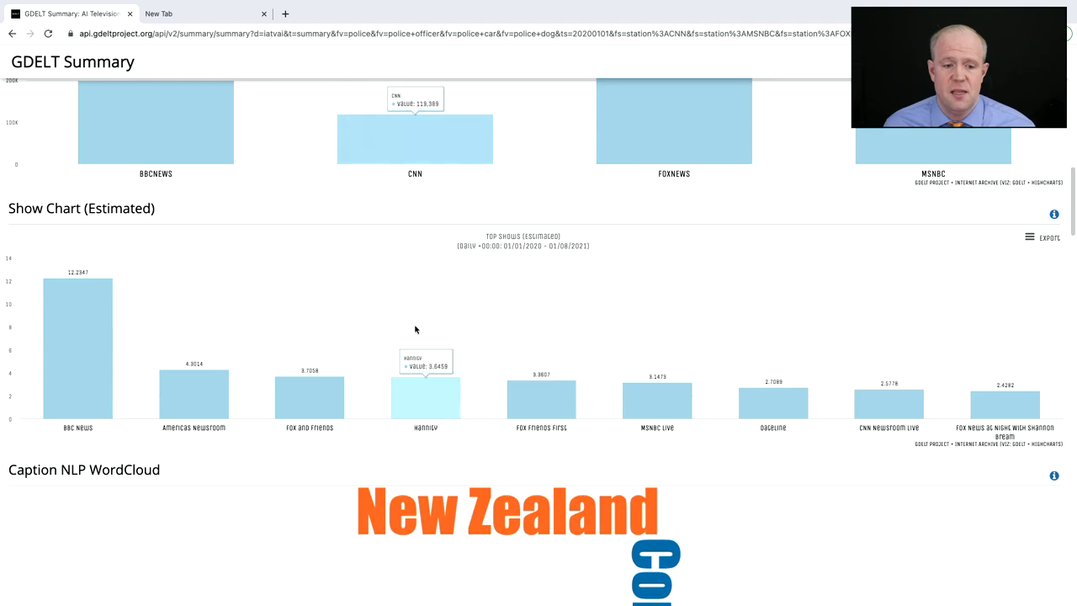
scroll(359, 362, down, 12)
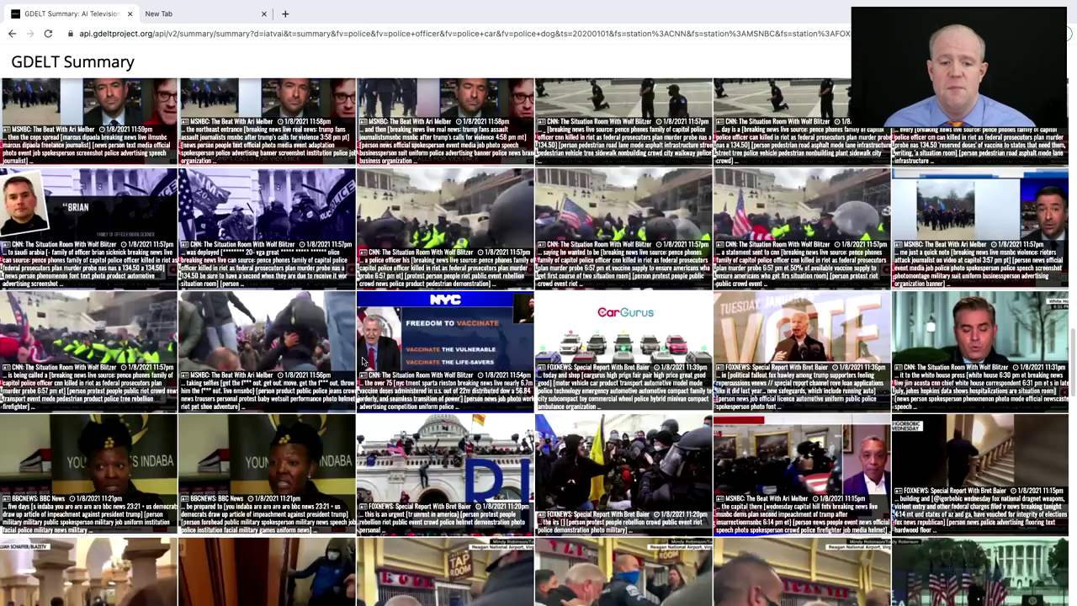
Browse the police Top Matching Seconds thumbnails, then return to the search form via Modify Search.
scroll(331, 234, down, 15)
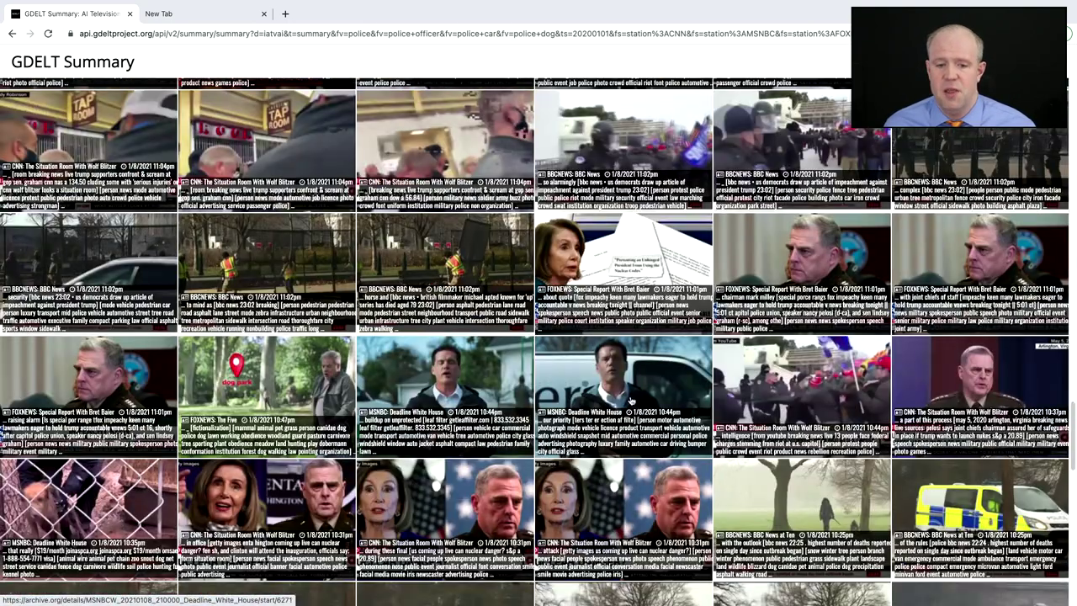
scroll(625, 469, down, 3)
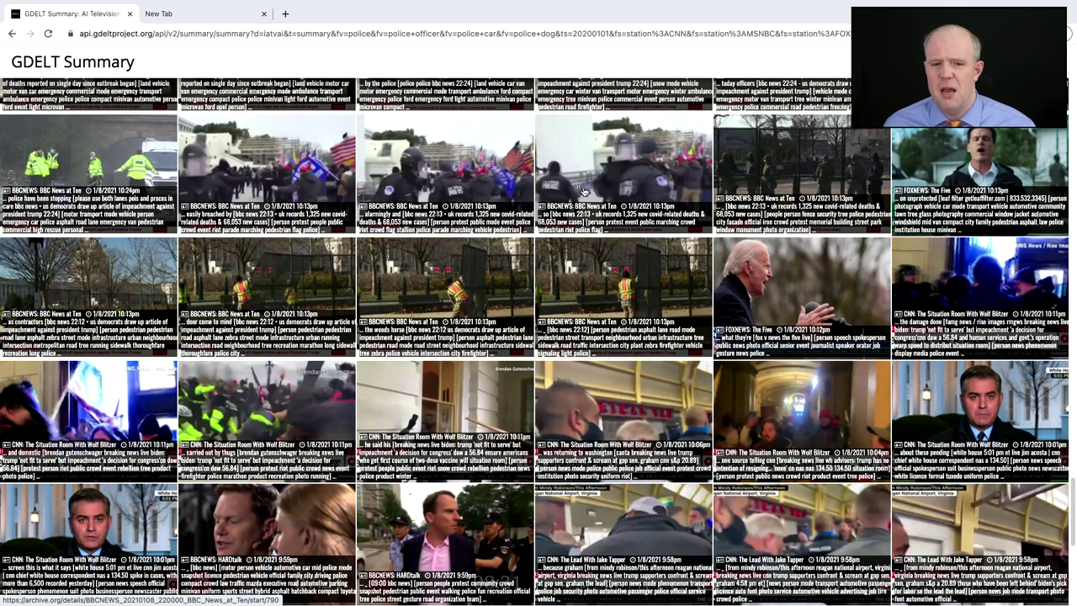
scroll(662, 238, up, 2)
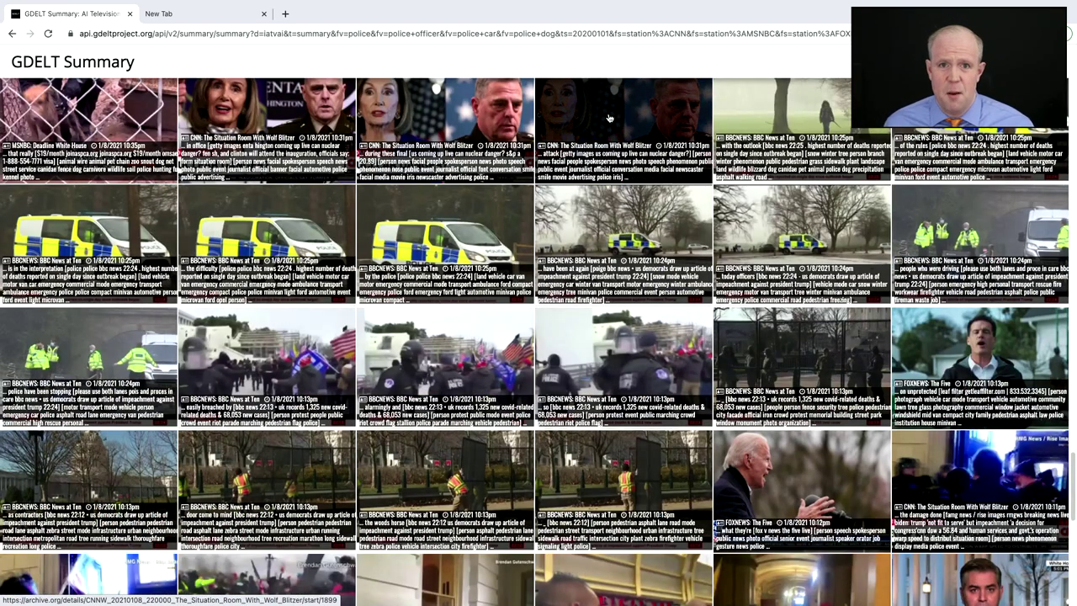
scroll(611, 118, up, 3)
scroll(446, 199, down, 9)
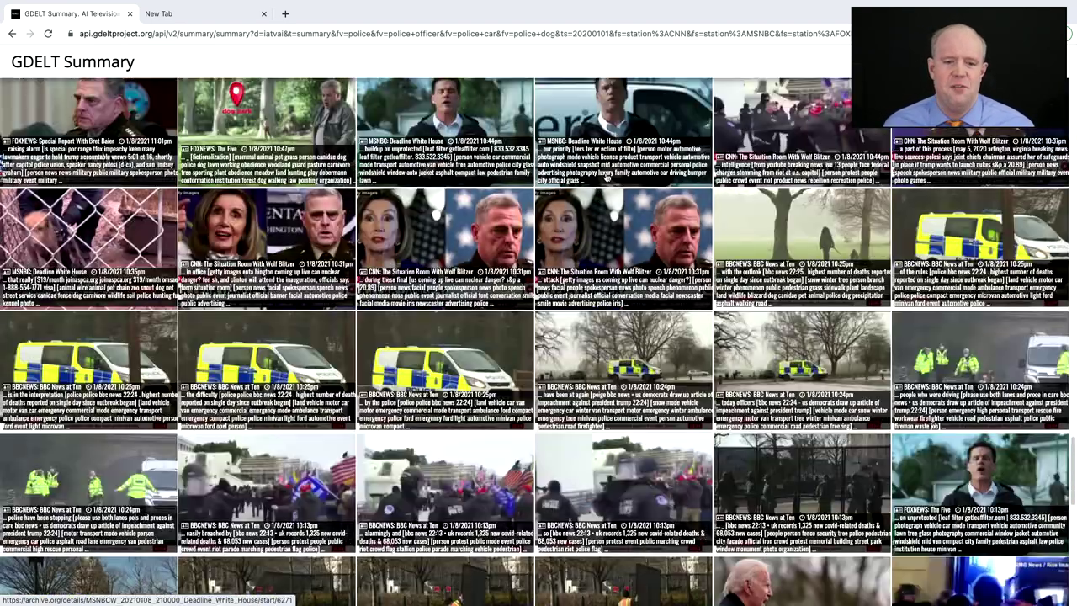
scroll(446, 200, up, 3)
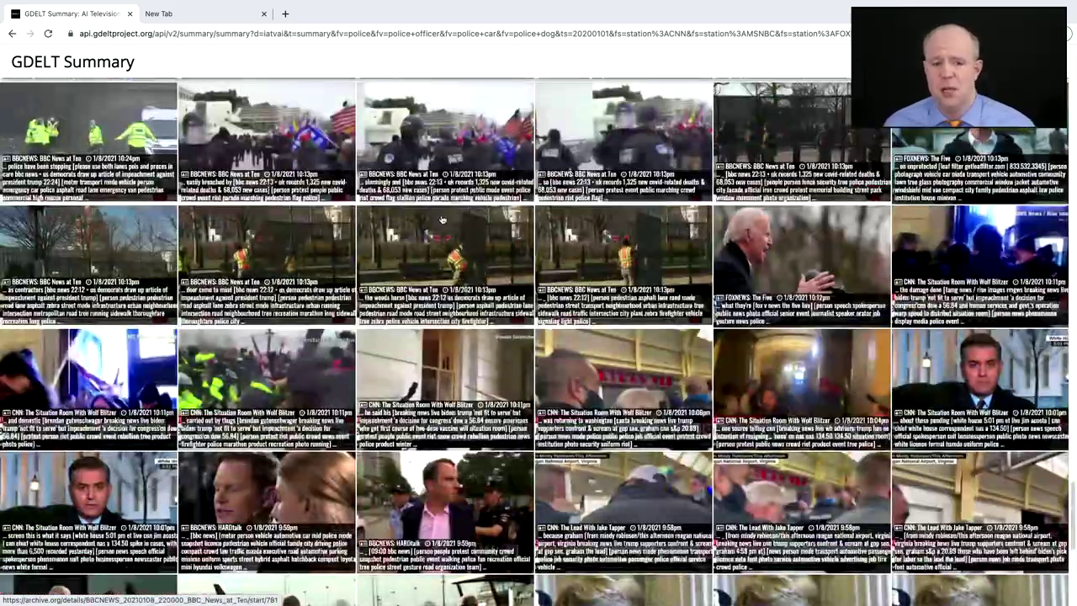
scroll(453, 268, down, 4)
scroll(453, 268, up, 20)
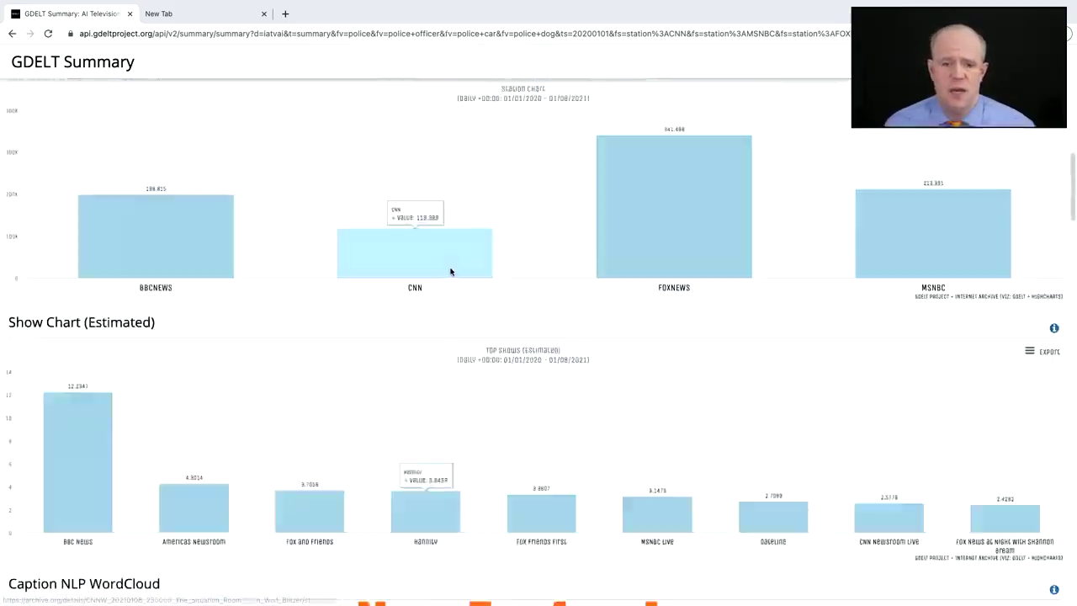
click(70, 274)
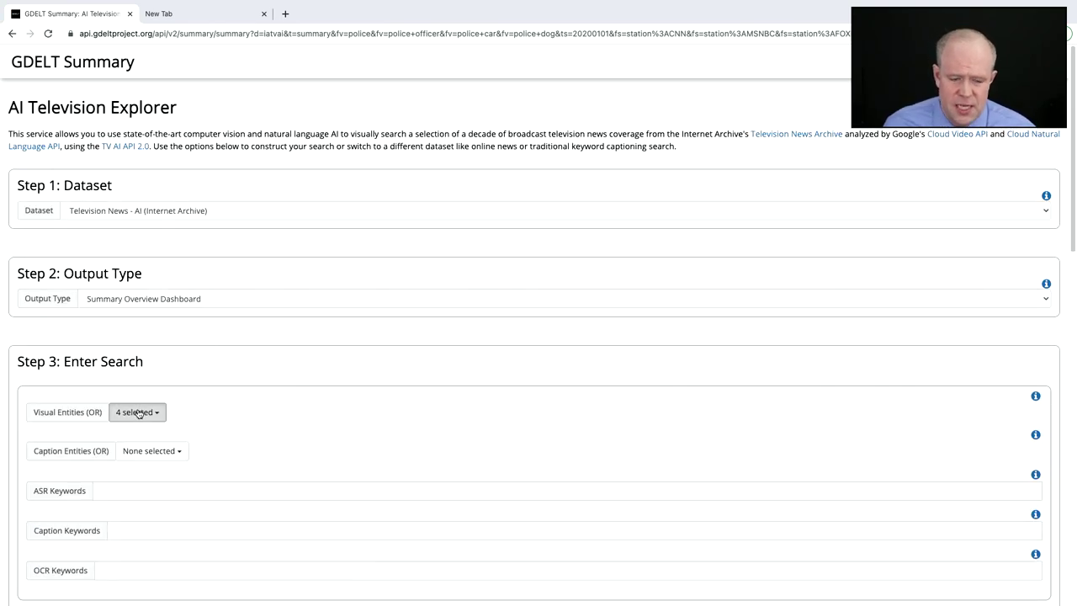
Untick police, police officer, police car and police dog in the visual entity list.
click(138, 413)
click(167, 435)
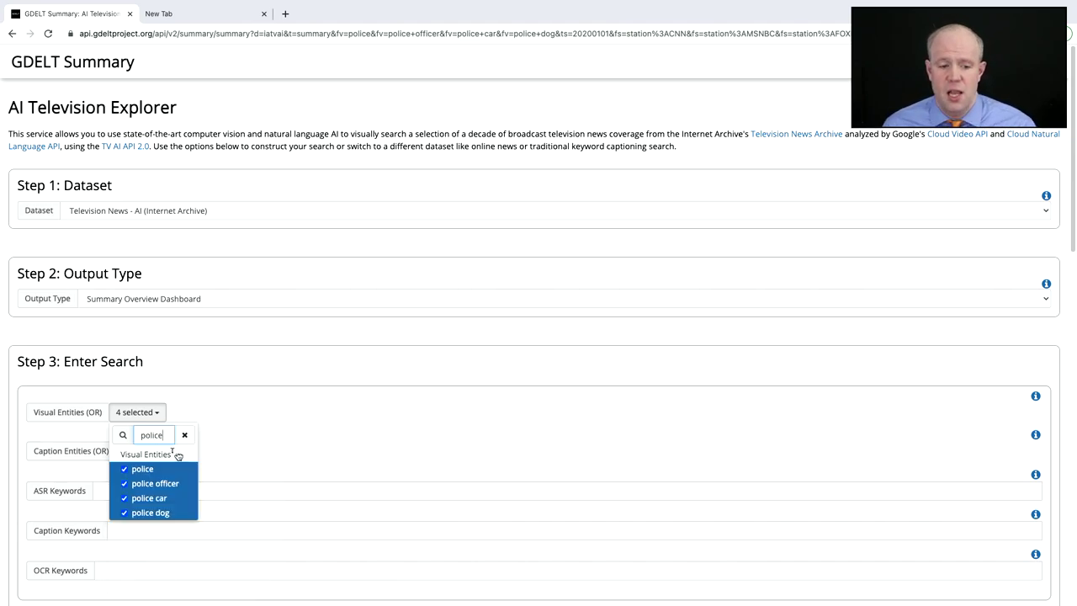
click(167, 473)
click(164, 484)
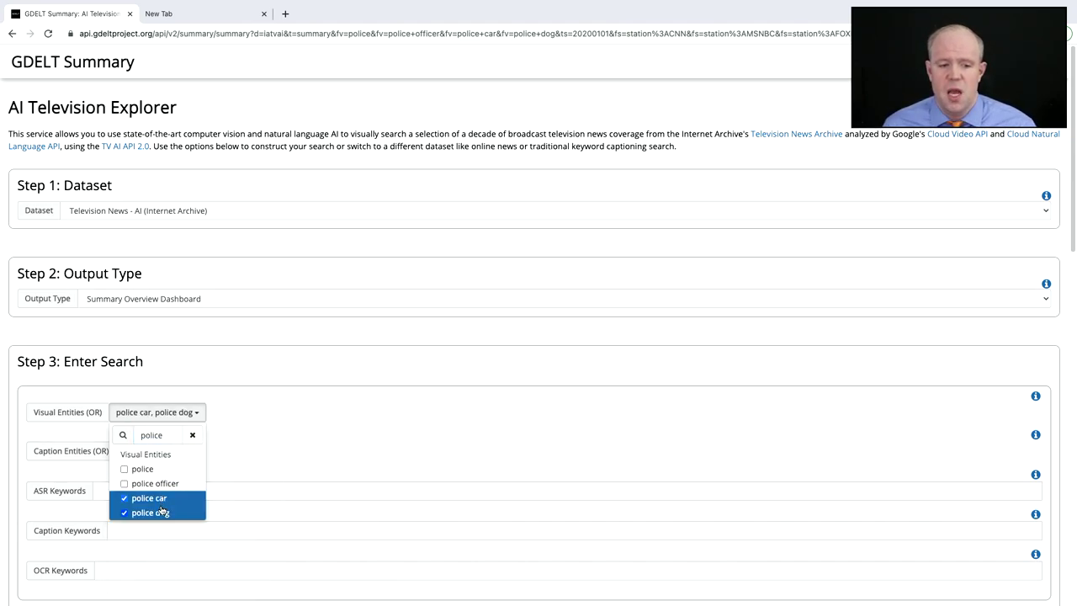
click(163, 502)
click(162, 513)
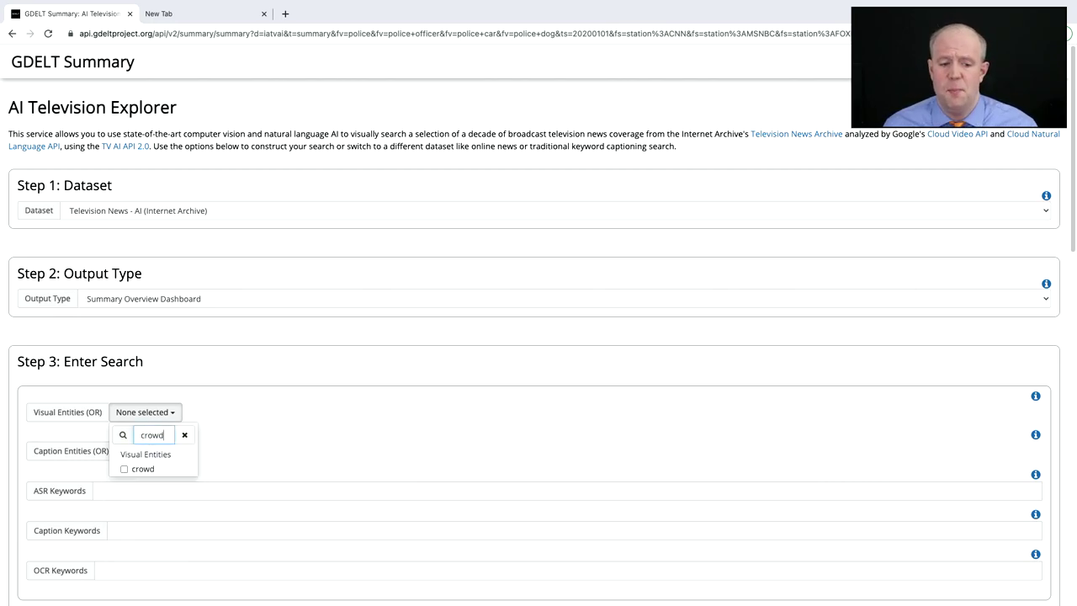
Select crowd as the only visual entity and create the summary dashboard.
click(155, 473)
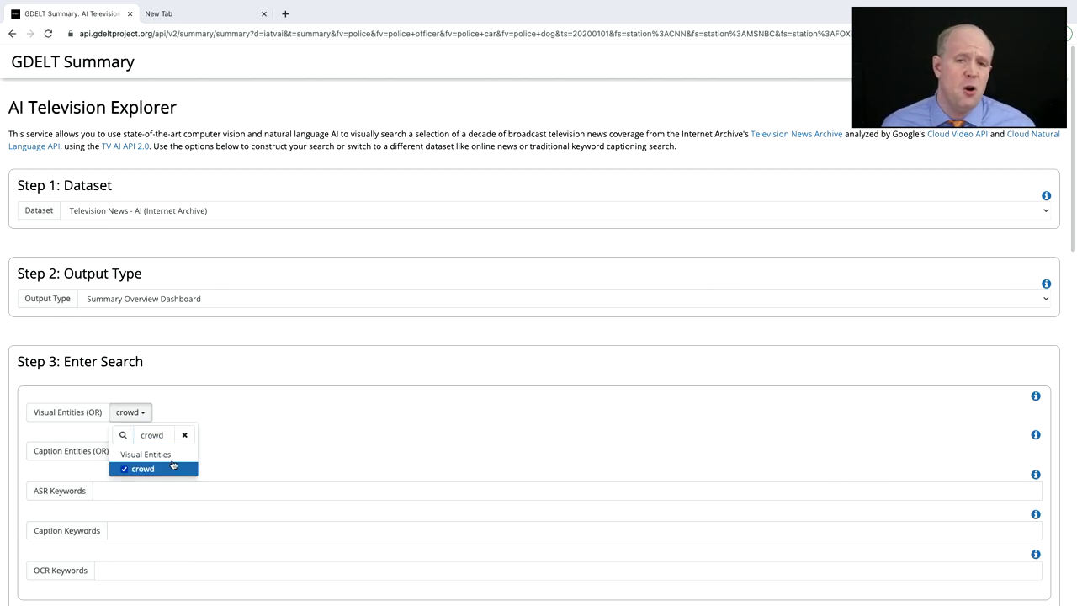
click(421, 425)
scroll(420, 430, down, 10)
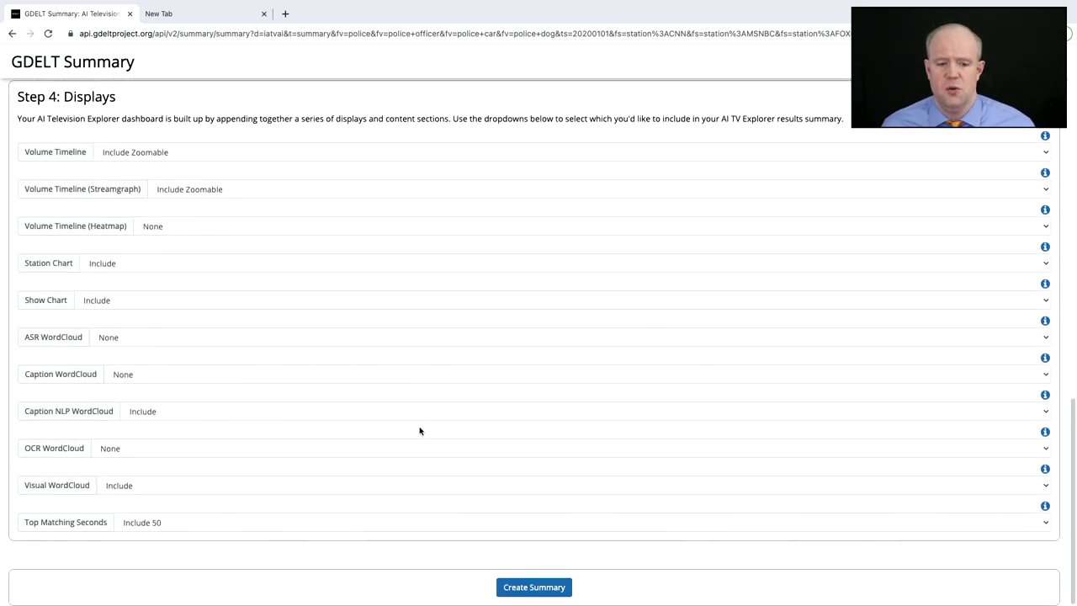
click(523, 586)
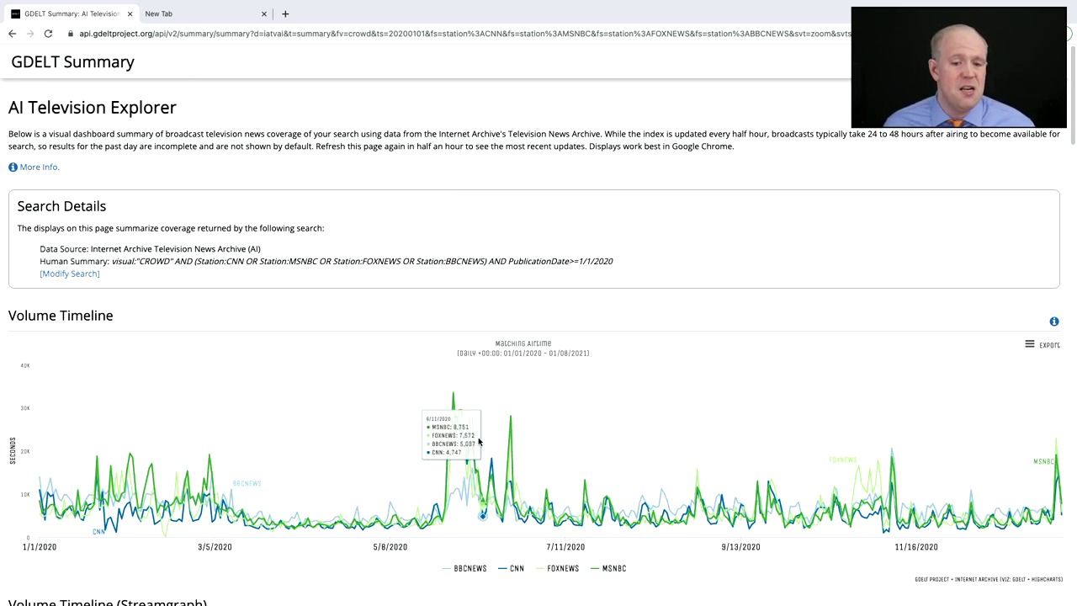
Review the crowd timelines, station/show charts and Top Clips, then go back via Modify Search.
scroll(437, 463, down, 1)
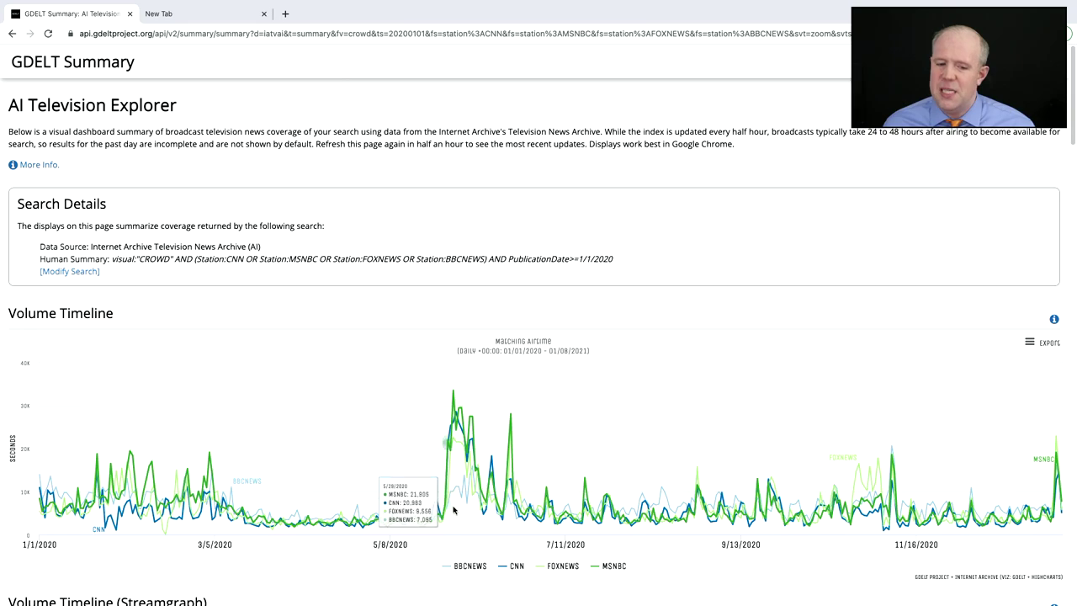
scroll(455, 510, down, 3)
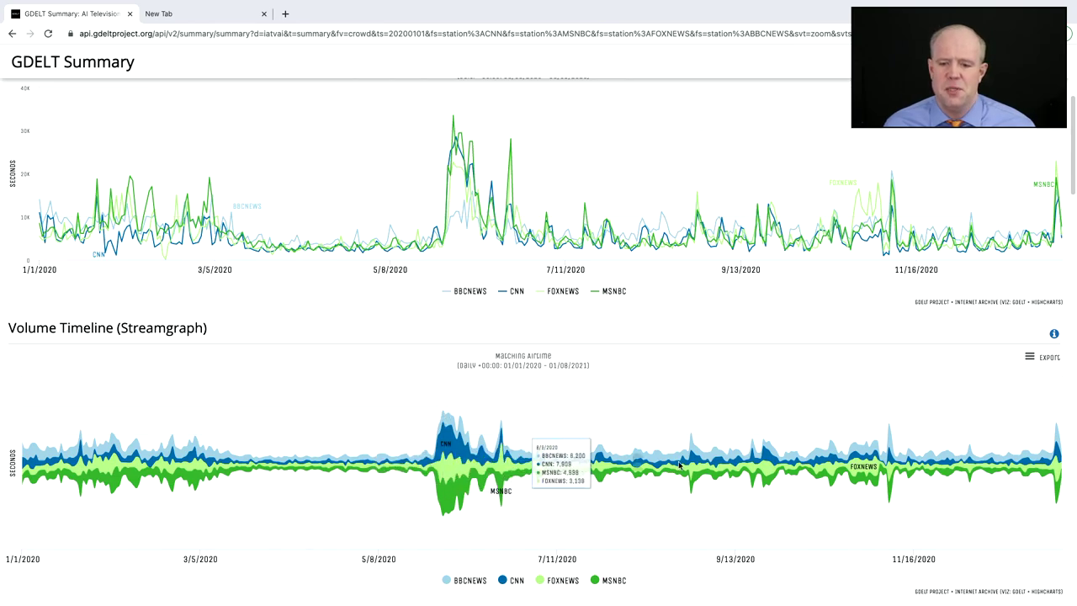
scroll(555, 454, down, 4)
scroll(556, 454, down, 10)
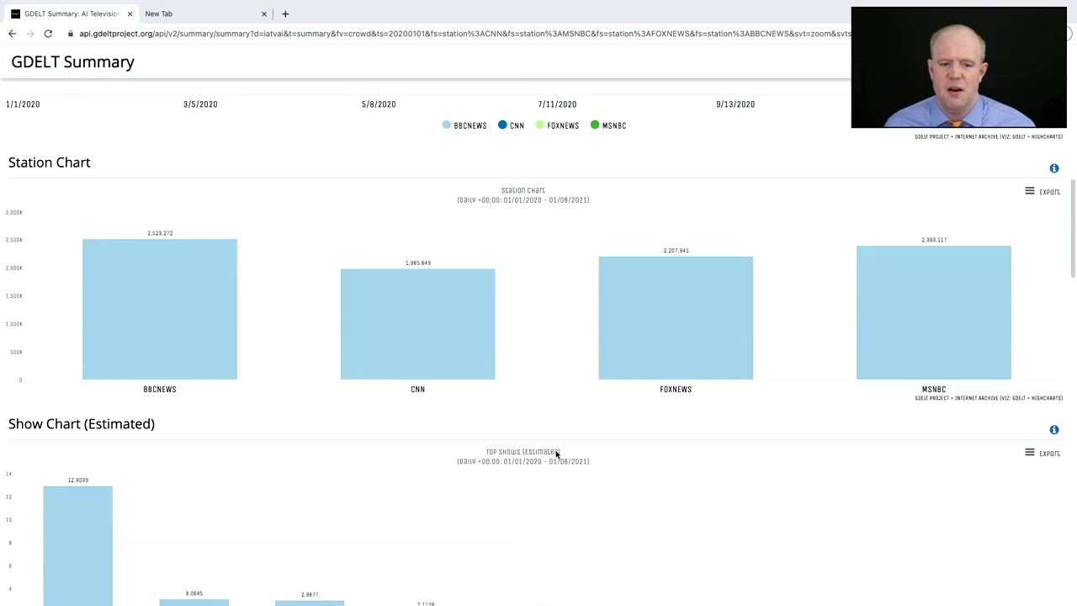
scroll(555, 454, down, 10)
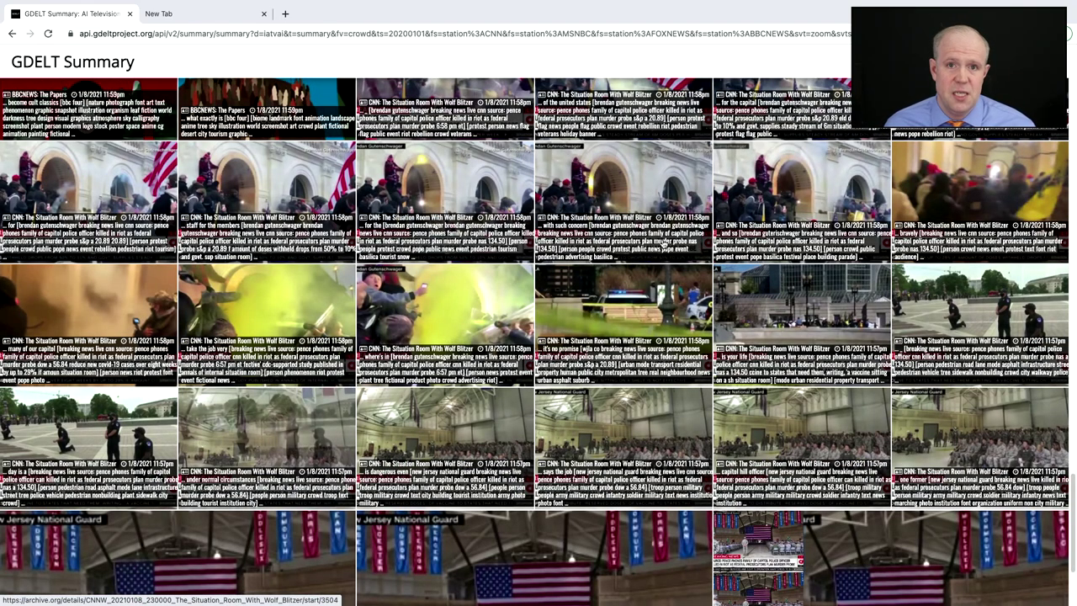
scroll(549, 436, up, 20)
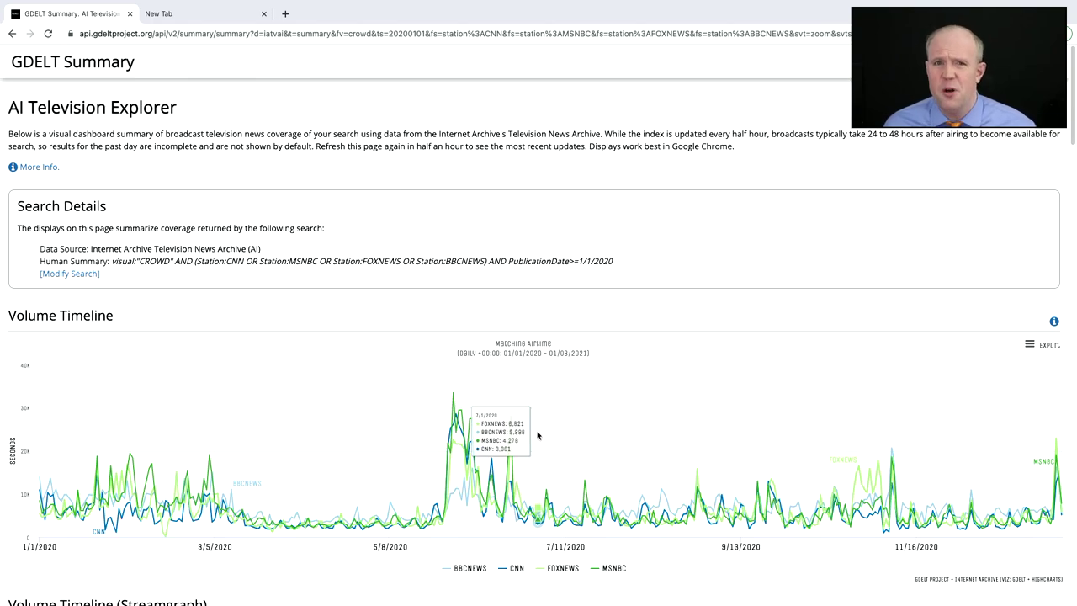
click(74, 273)
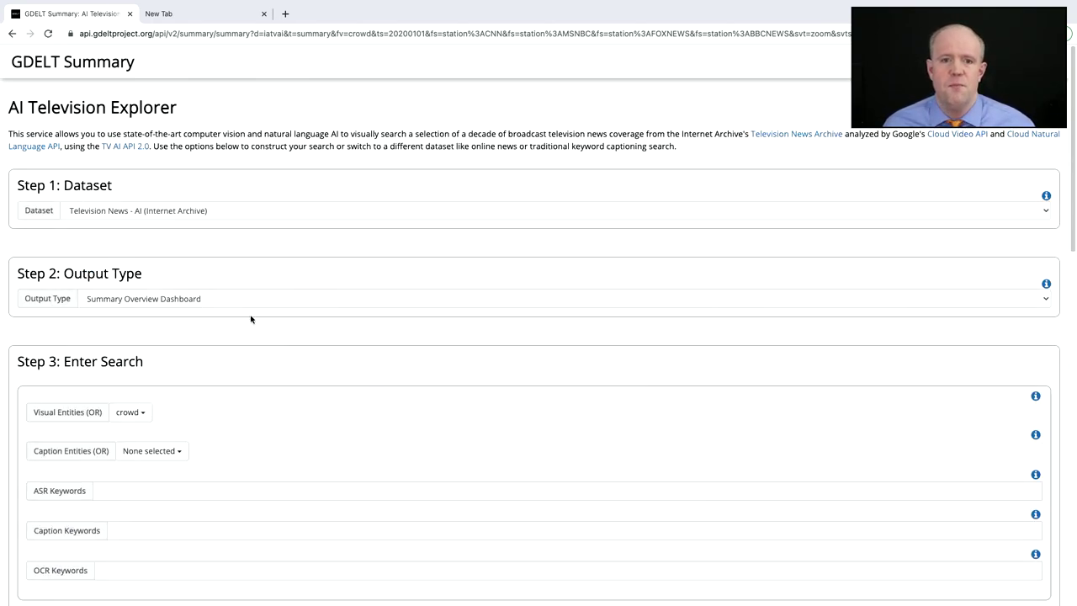
Remove crowd from the Visual Entities selection and move on to the OCR Keywords field.
scroll(160, 388, down, 2)
click(130, 353)
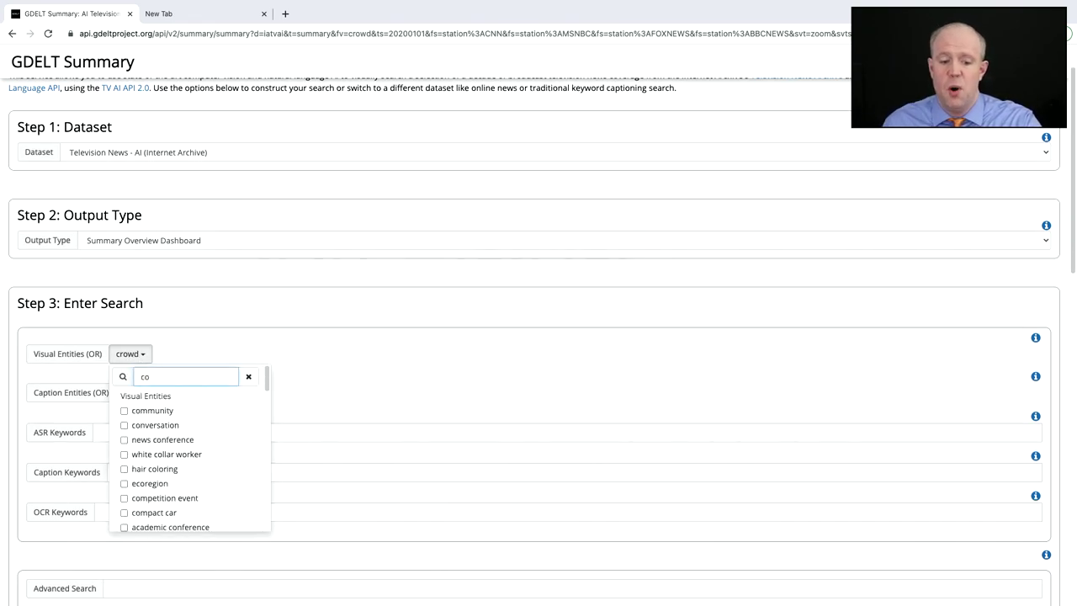
key(BackSpace)
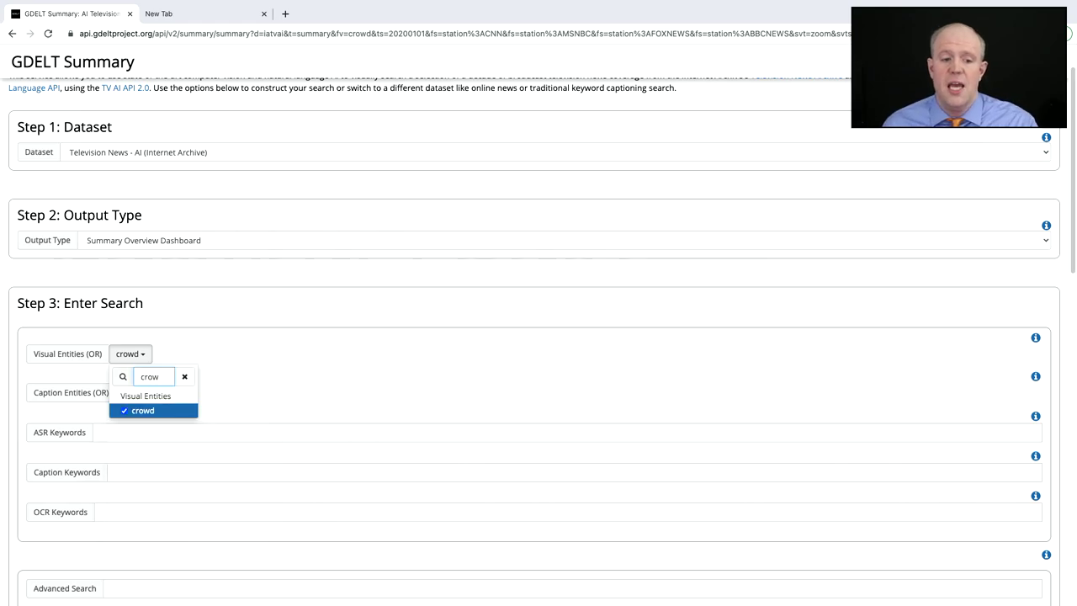
click(171, 412)
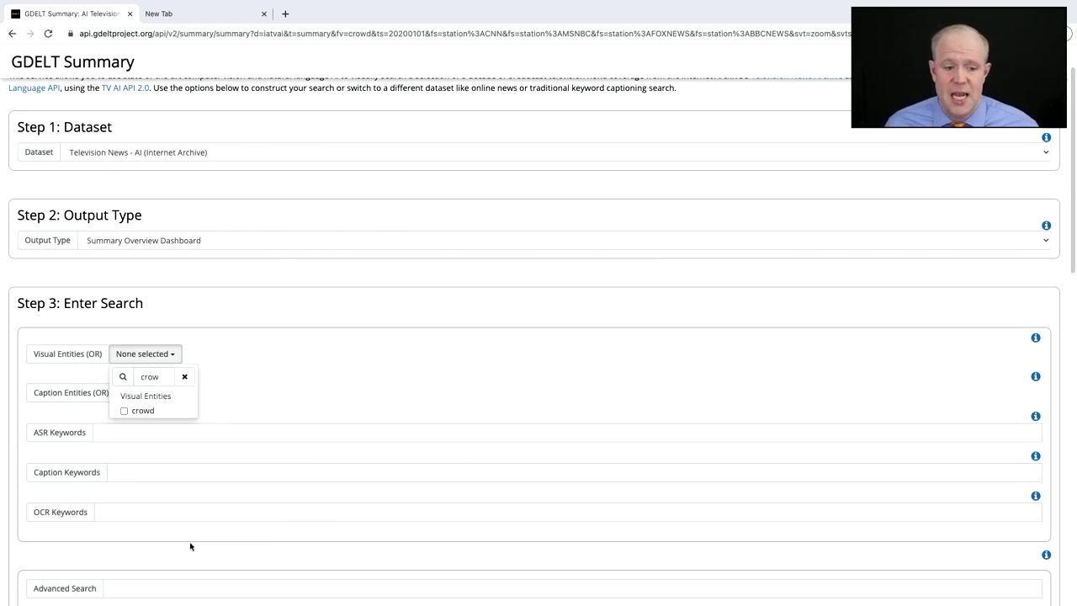
click(125, 513)
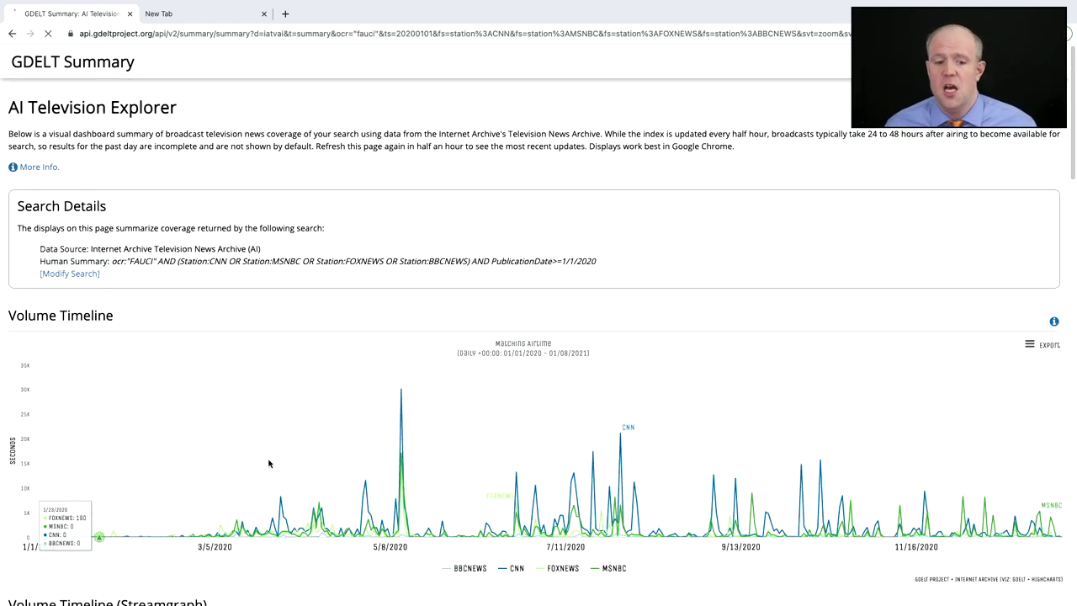
scroll(479, 493, down, 7)
scroll(477, 493, down, 1)
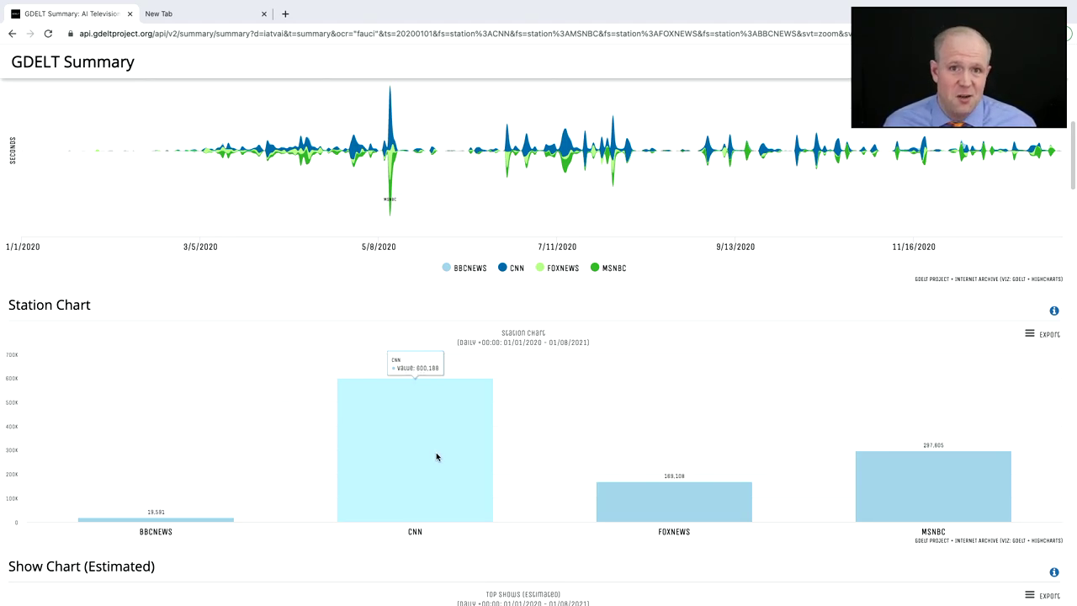
scroll(436, 457, down, 4)
scroll(436, 457, down, 7)
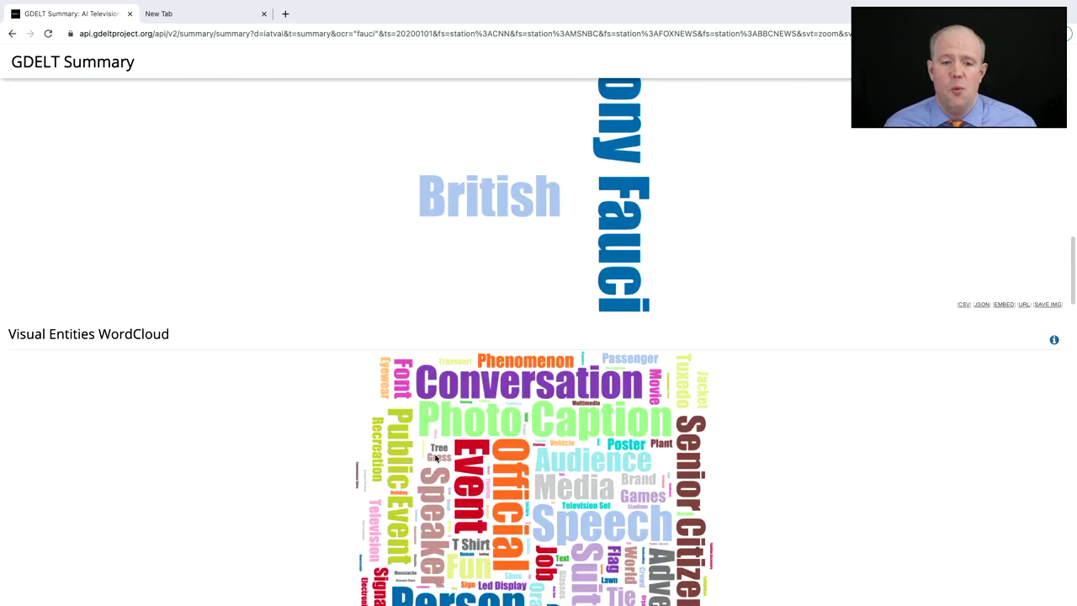
scroll(436, 457, up, 5)
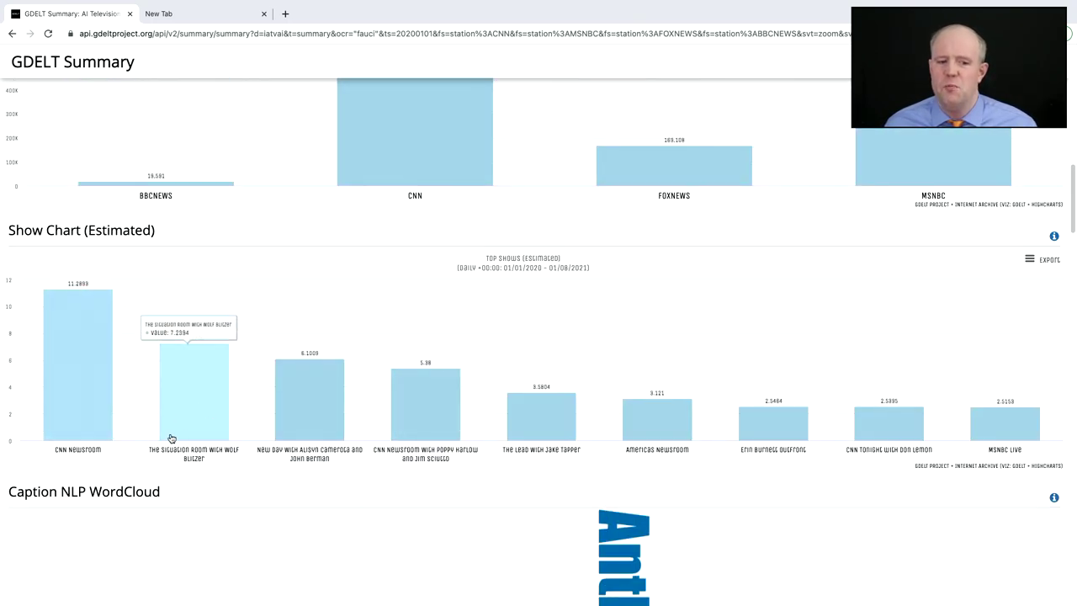
scroll(99, 425, down, 5)
scroll(102, 423, down, 7)
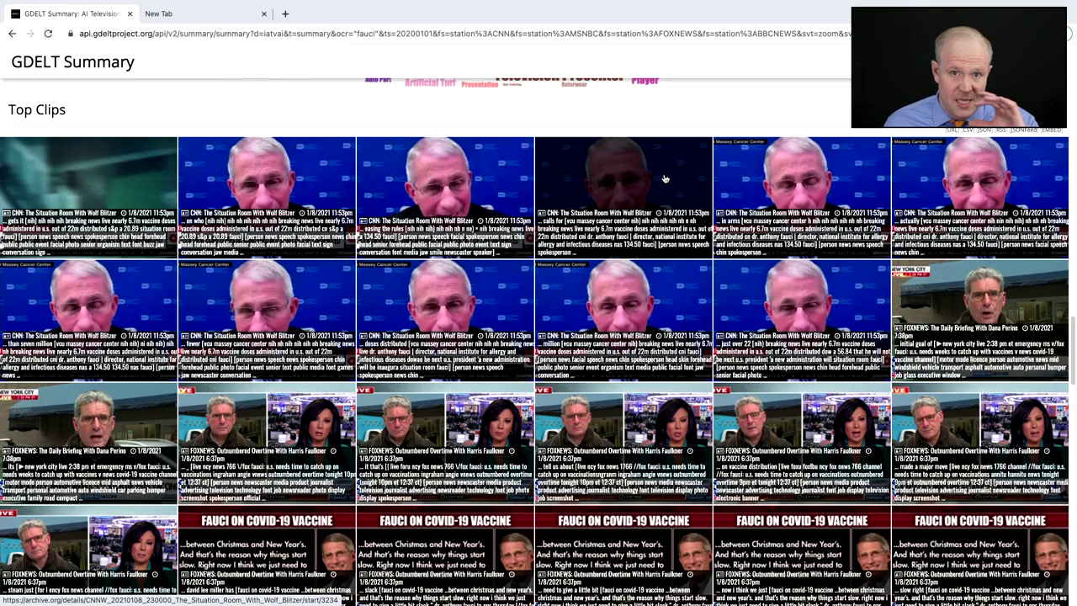
Scroll through the FAUCI Top Clips thumbnails, then reload the results dashboard.
scroll(661, 183, down, 3)
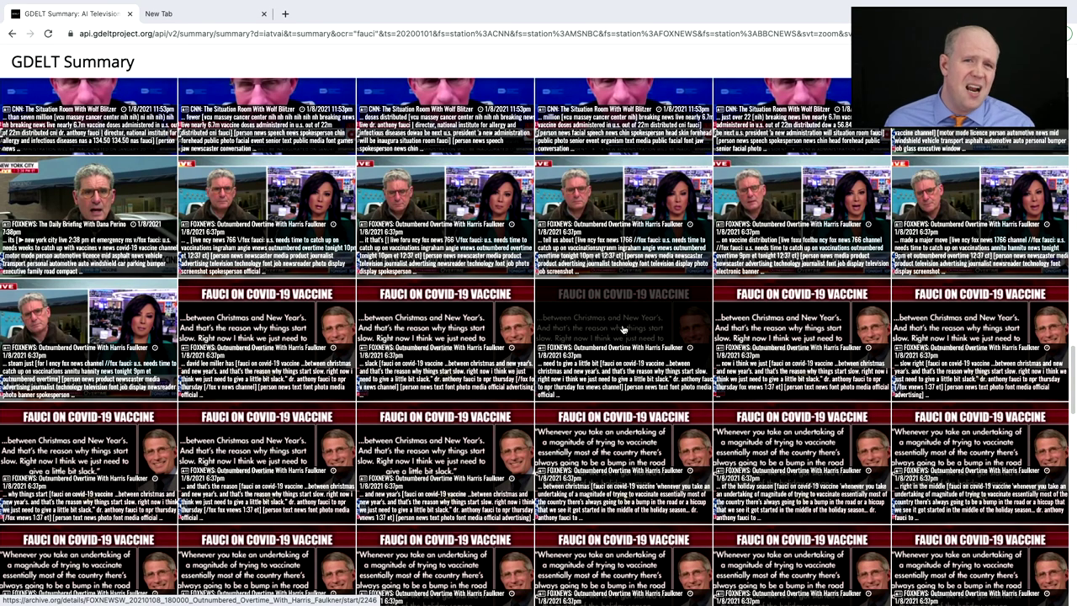
scroll(623, 329, down, 3)
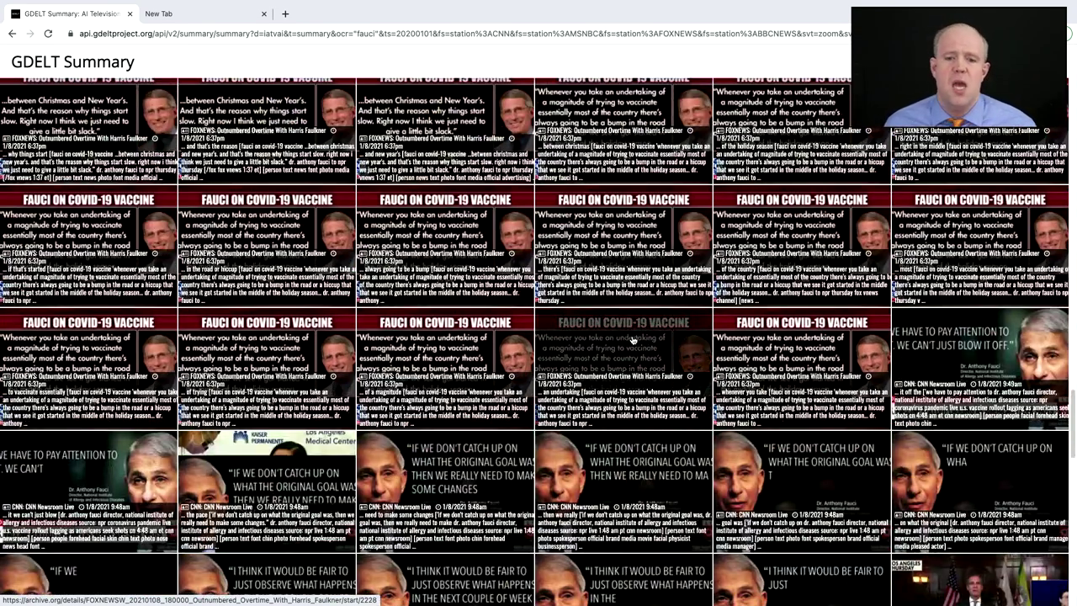
scroll(623, 329, down, 4)
scroll(599, 345, down, 4)
scroll(599, 345, down, 5)
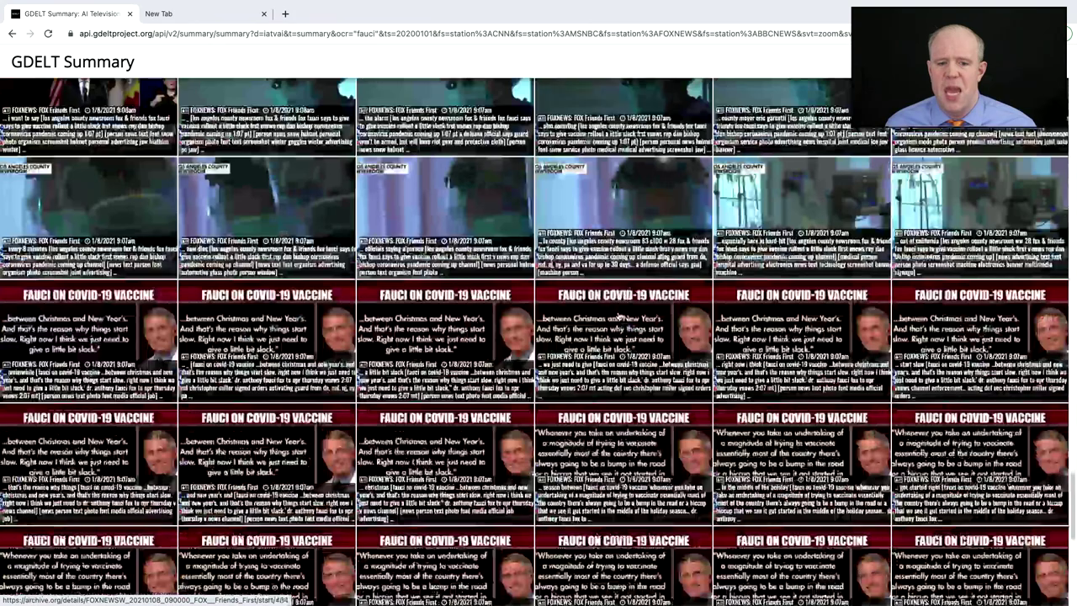
scroll(598, 344, down, 1)
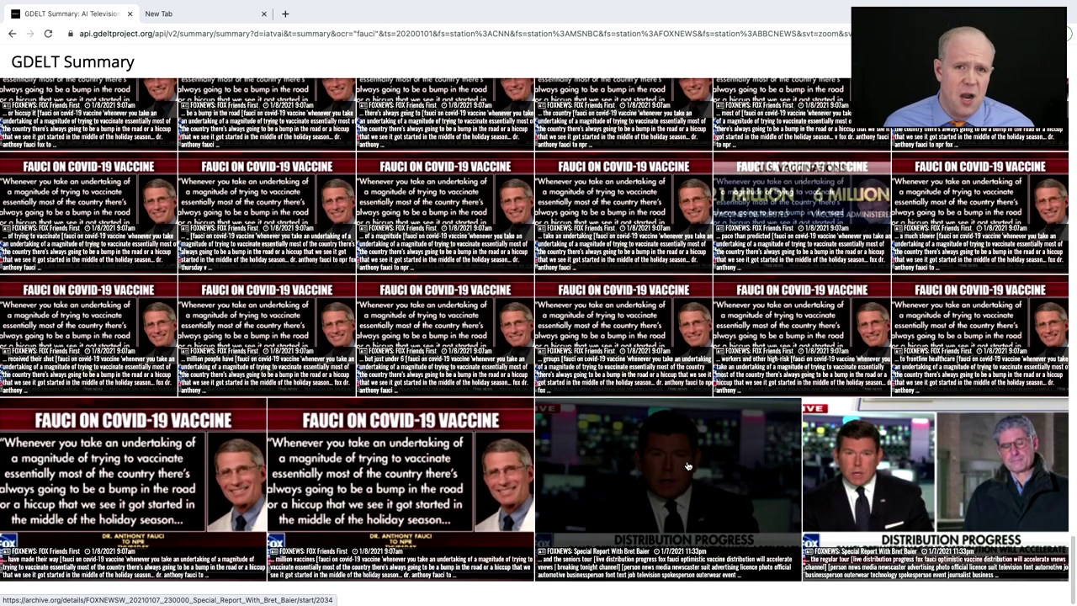
scroll(685, 465, down, 15)
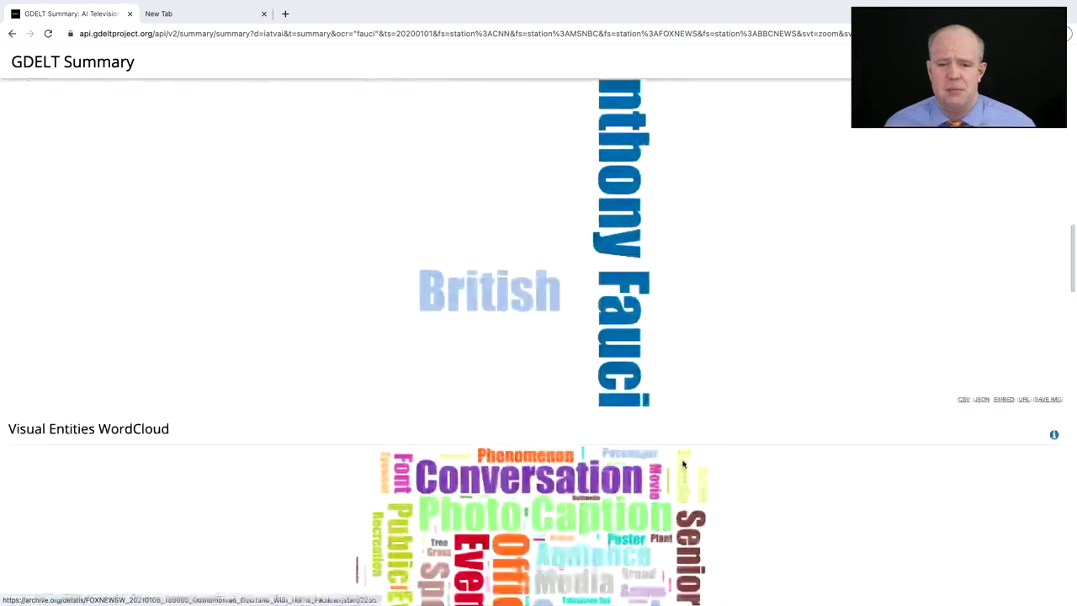
key(ctrl+r)
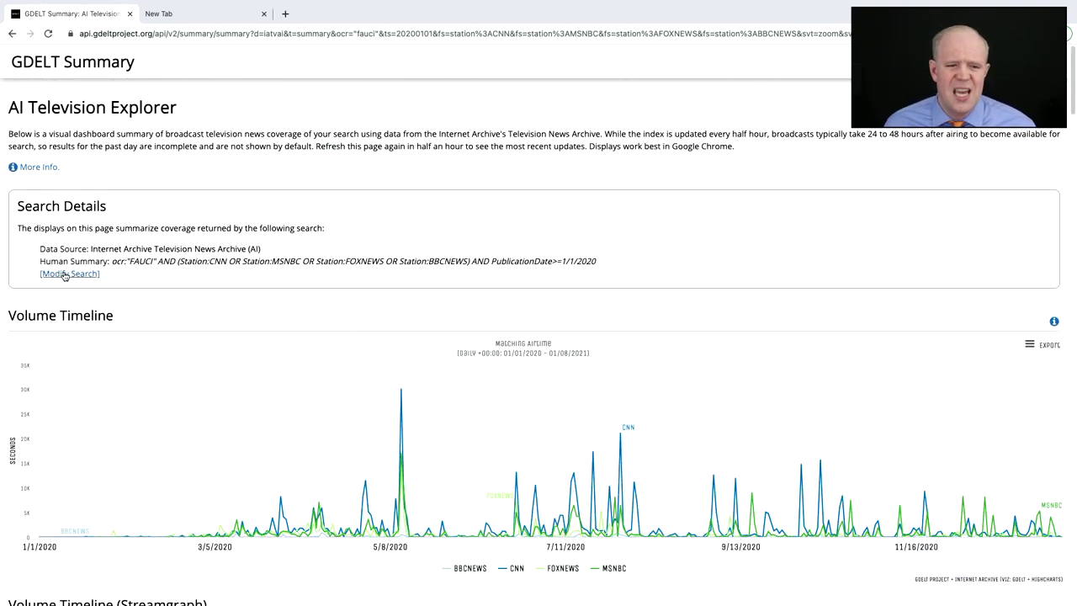
Replace the OCR keyword fauci with 'johns hopkins' in the search form and run it.
click(64, 275)
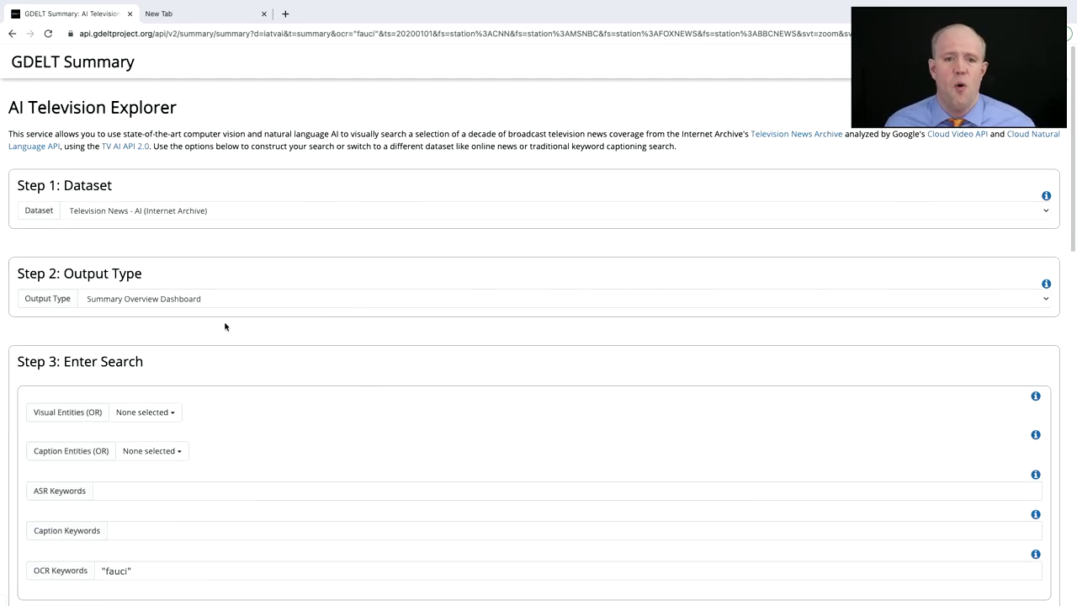
scroll(249, 456, down, 2)
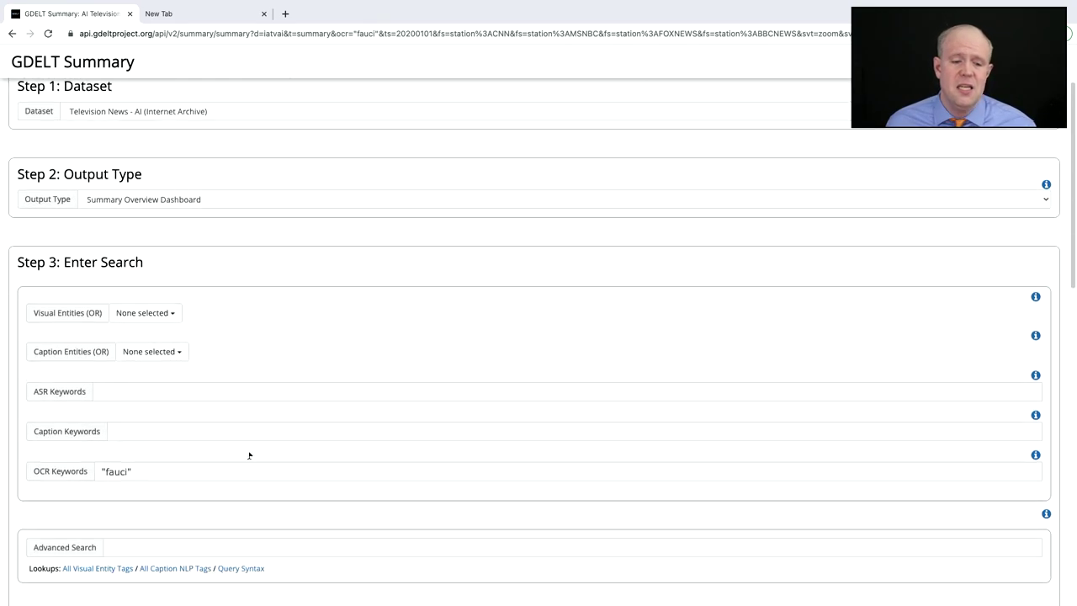
scroll(249, 455, down, 2)
double_click(116, 375)
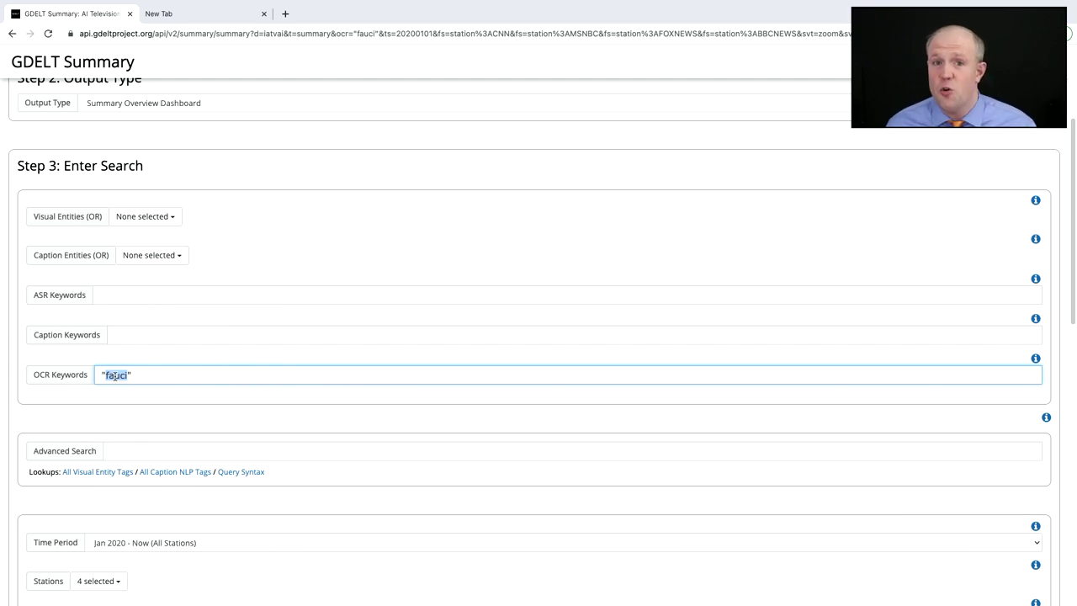
text(johns hopkins)
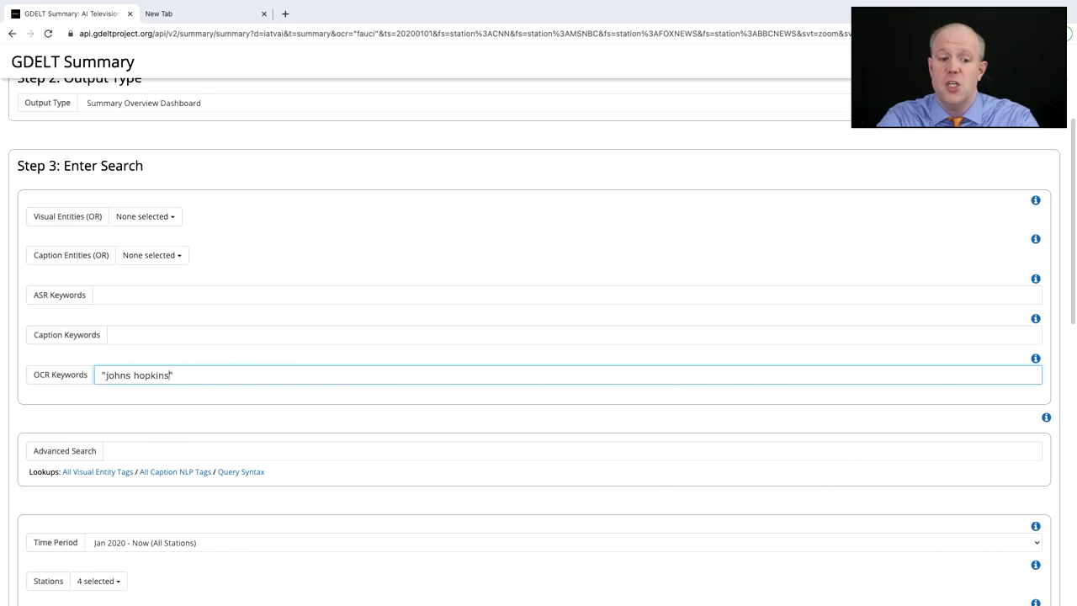
key(Return)
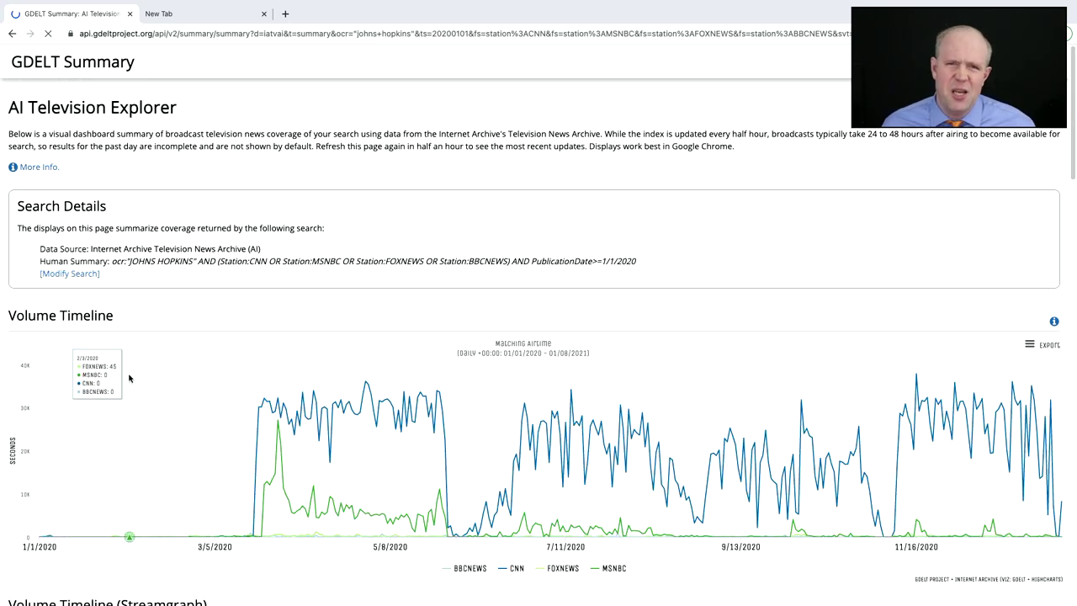
scroll(129, 378, down, 2)
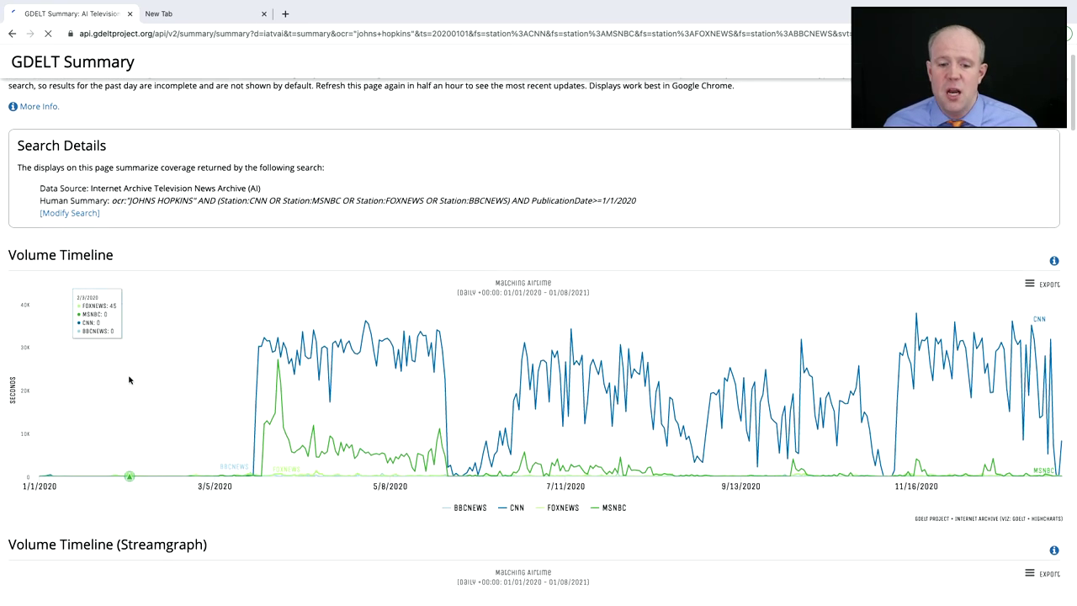